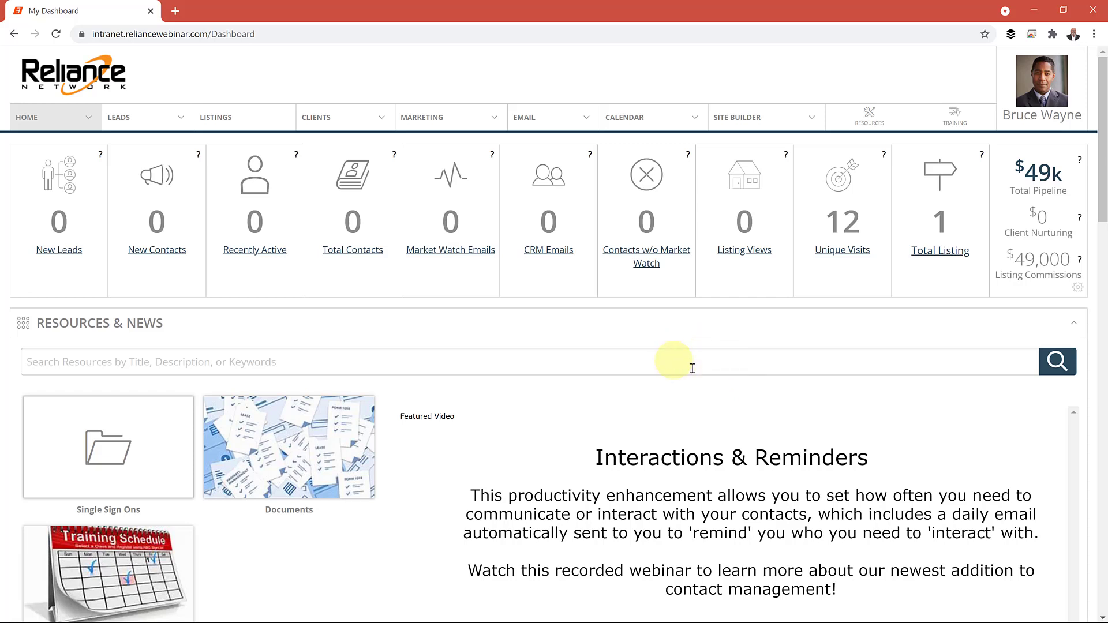
# Open the flyer layouts for the active listing with MLS number 1845005
pyautogui.click(231, 120)
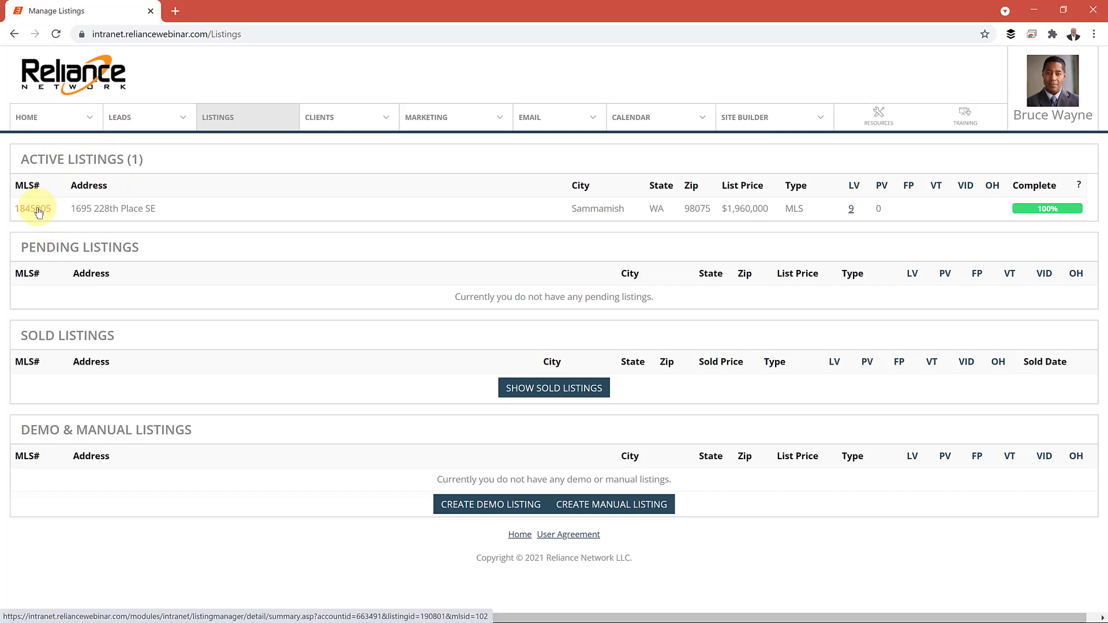
pyautogui.click(35, 212)
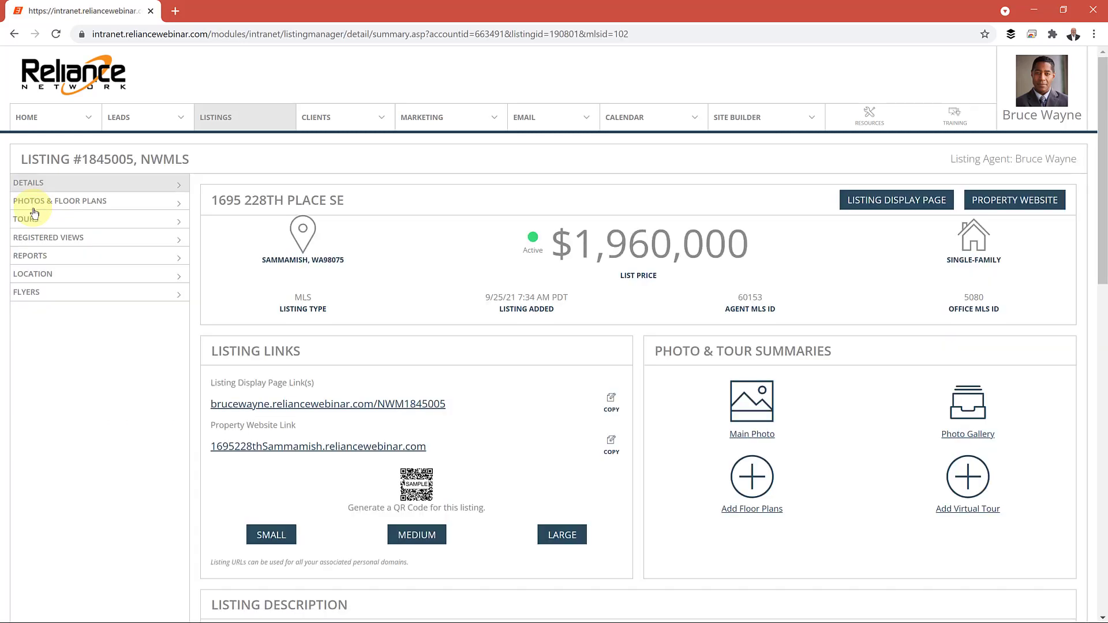
pyautogui.click(32, 299)
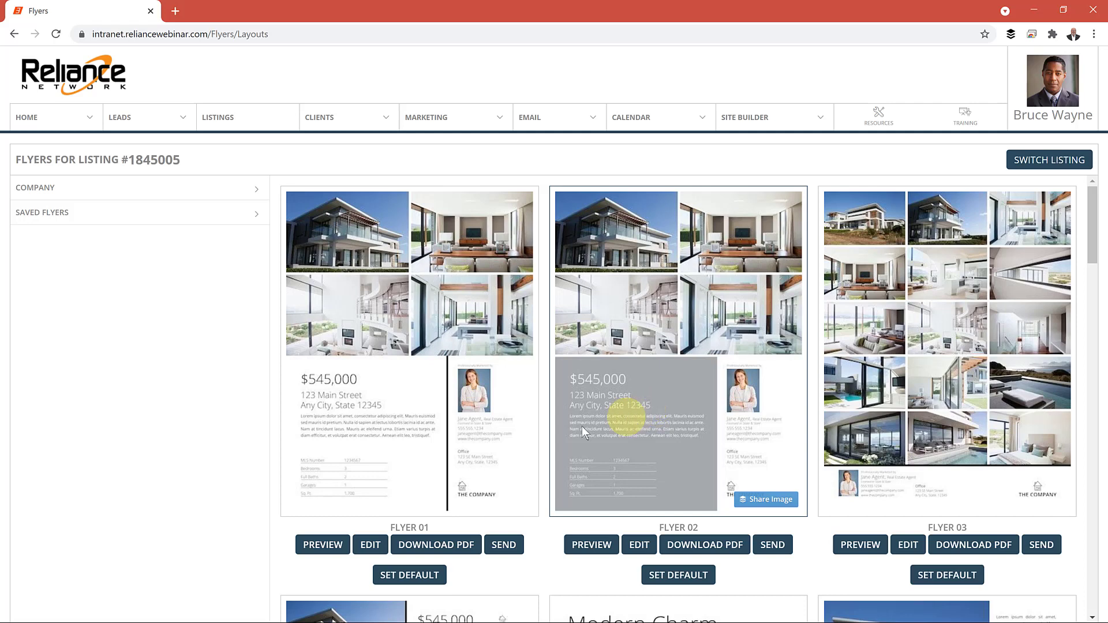
pyautogui.click(323, 547)
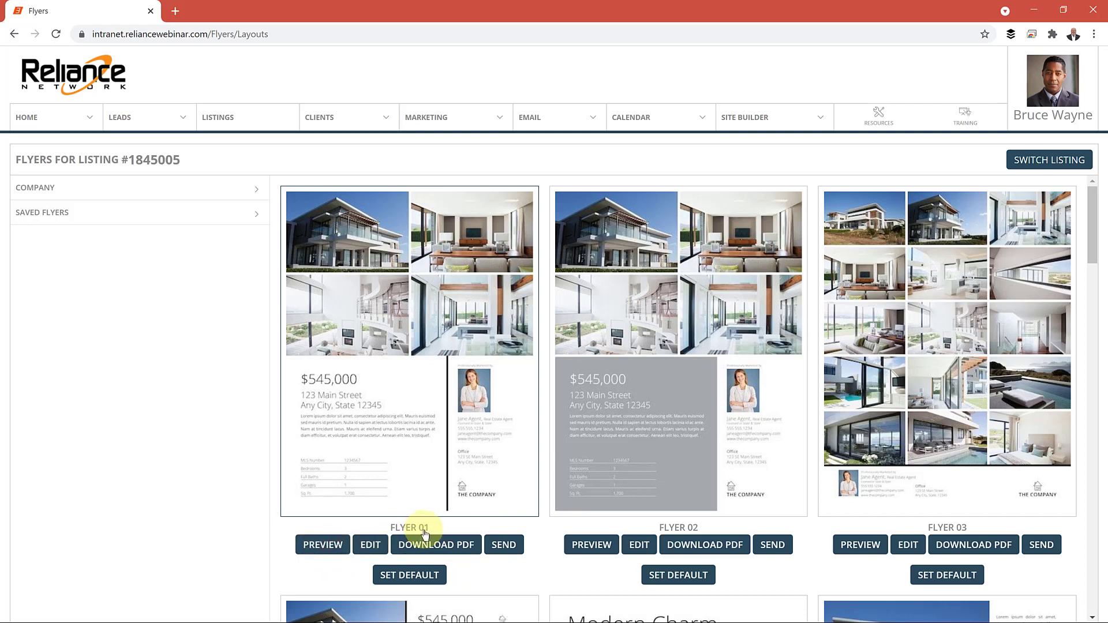
pyautogui.click(324, 552)
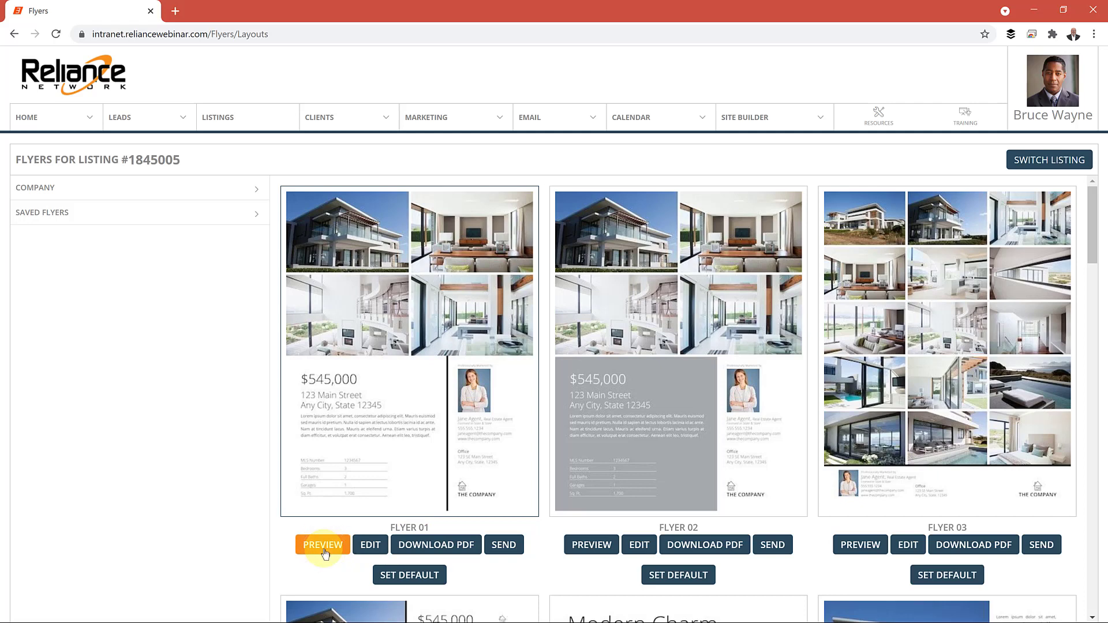
pyautogui.click(369, 547)
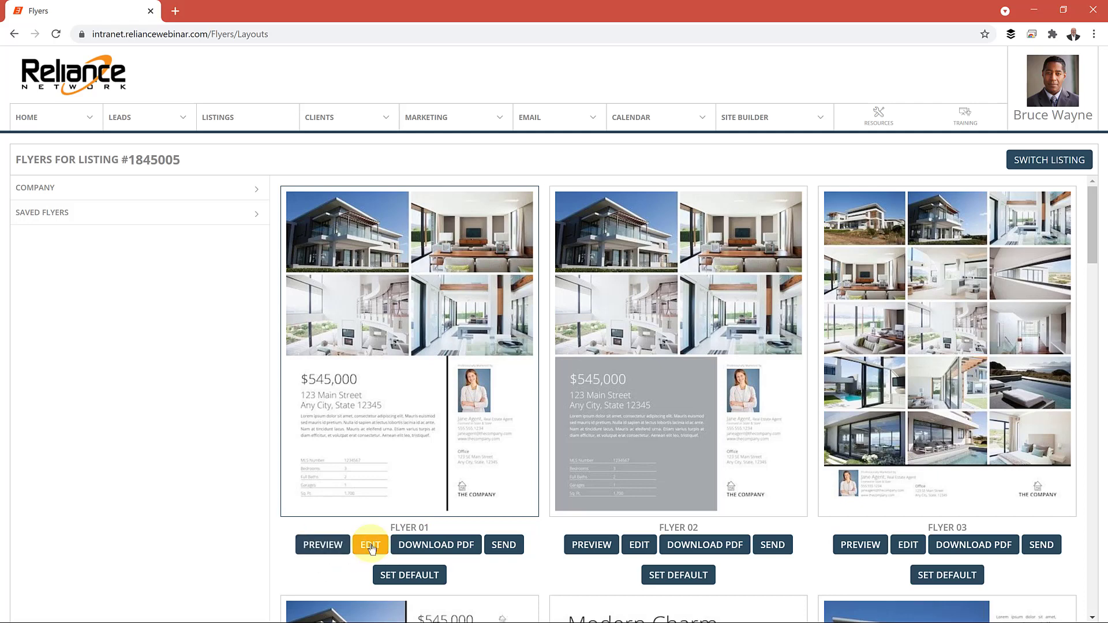
pyautogui.click(428, 548)
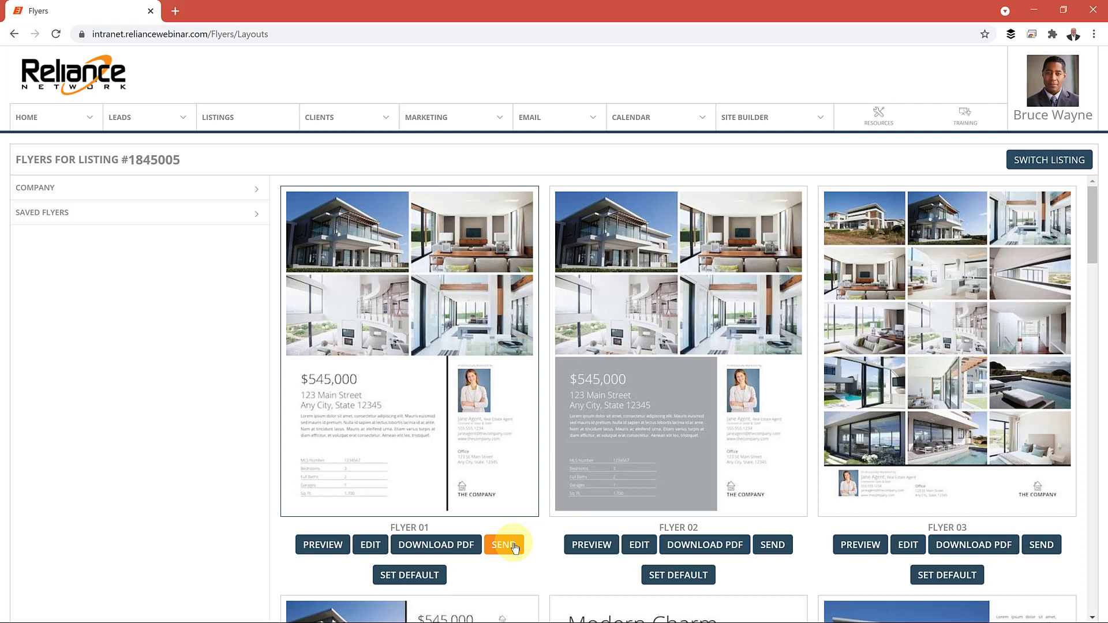
pyautogui.click(343, 117)
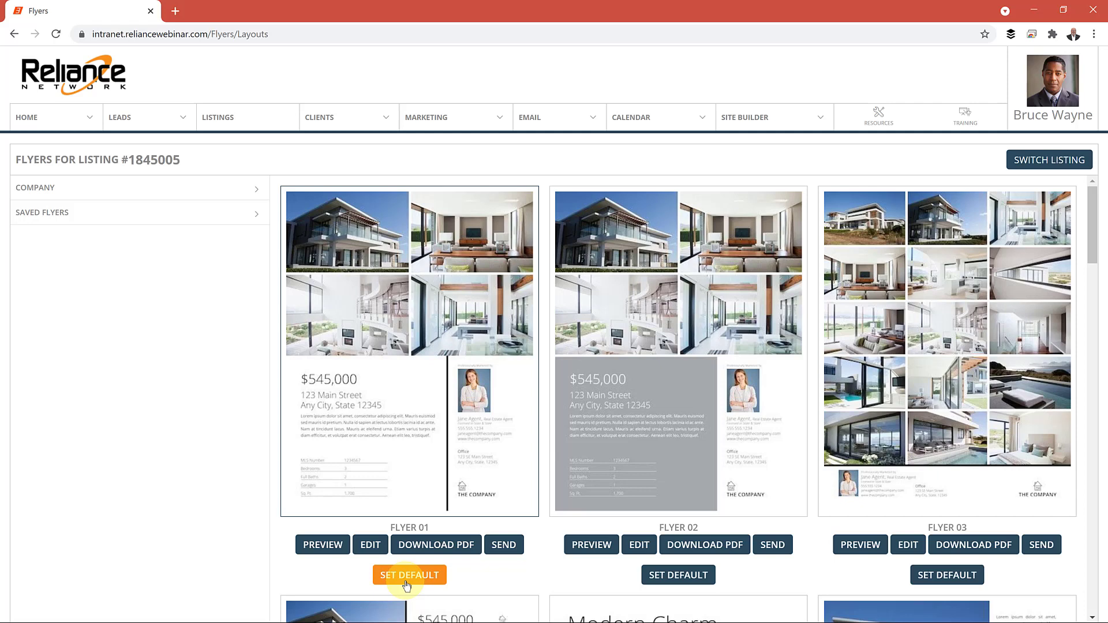
# Preview Flyer 01 and examine its photos, listing description, property details and agent contact information
pyautogui.click(309, 545)
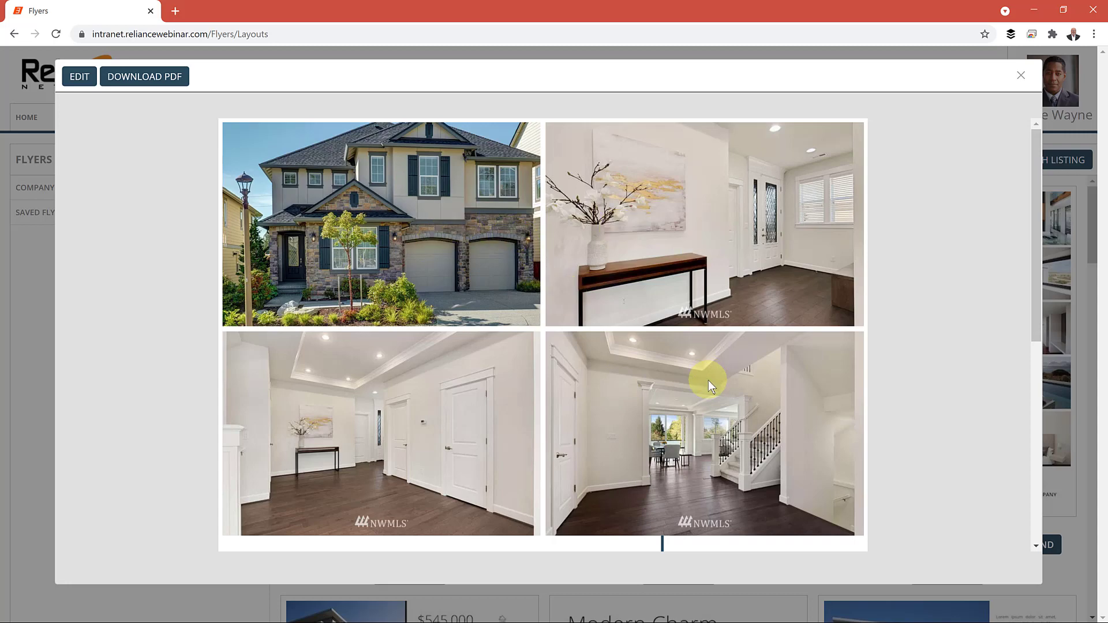
pyautogui.scroll(-3, 708, 379)
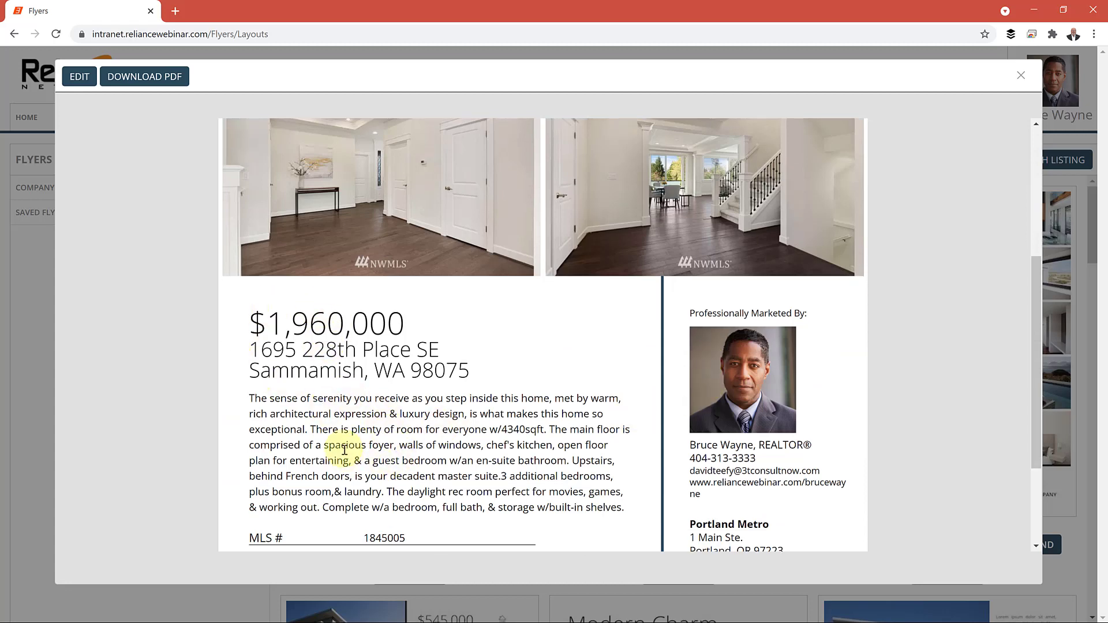
pyautogui.scroll(-2, 345, 451)
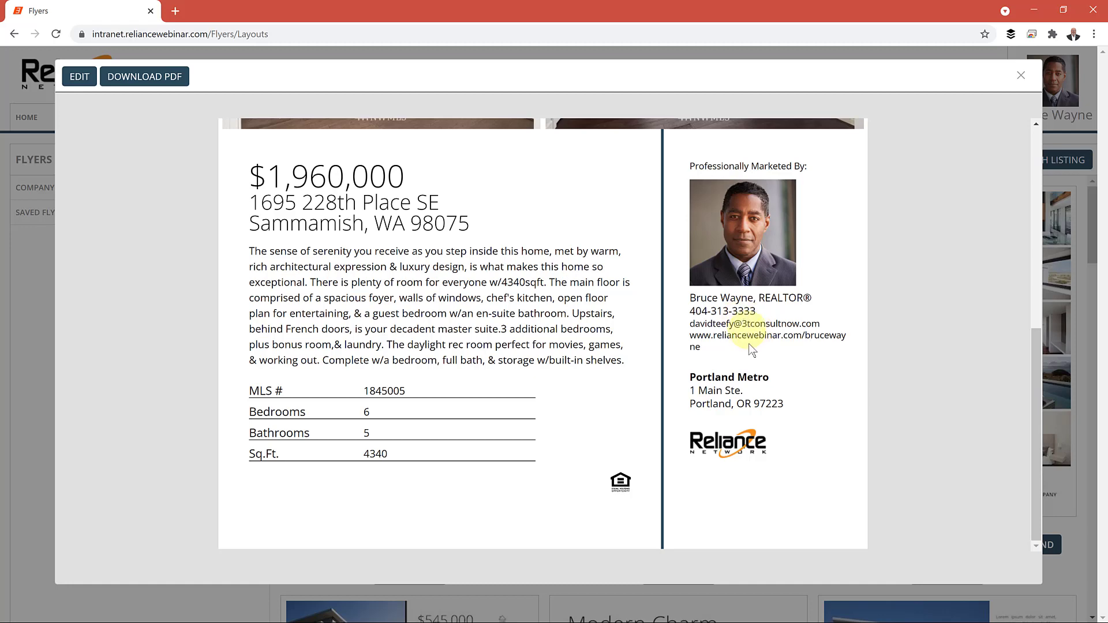
pyautogui.moveTo(691, 337); pyautogui.dragTo(742, 350)
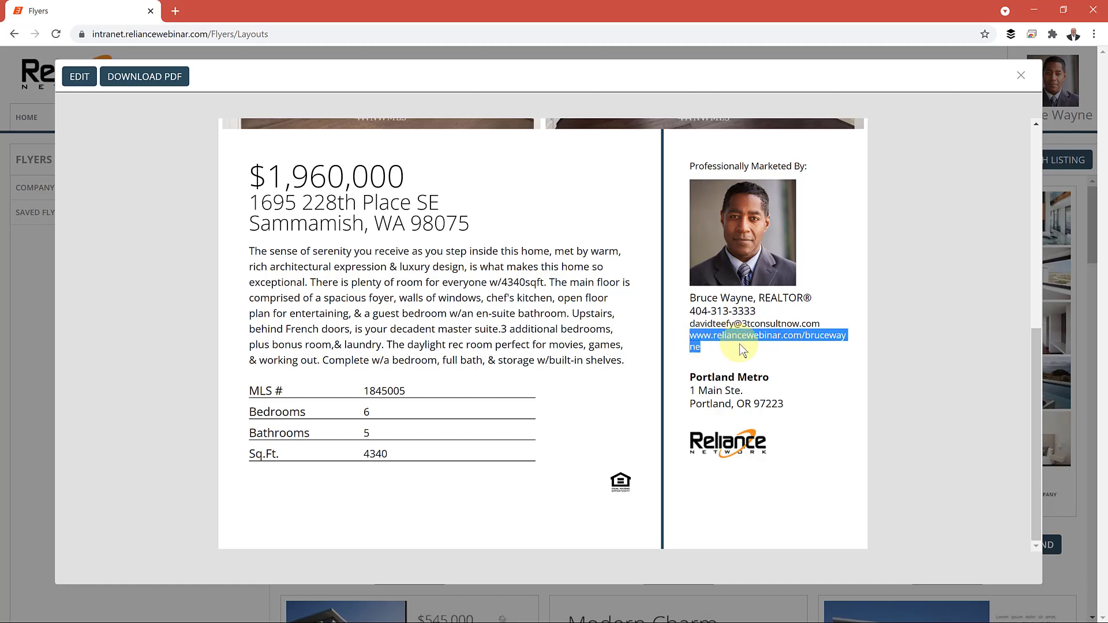
pyautogui.click(745, 323)
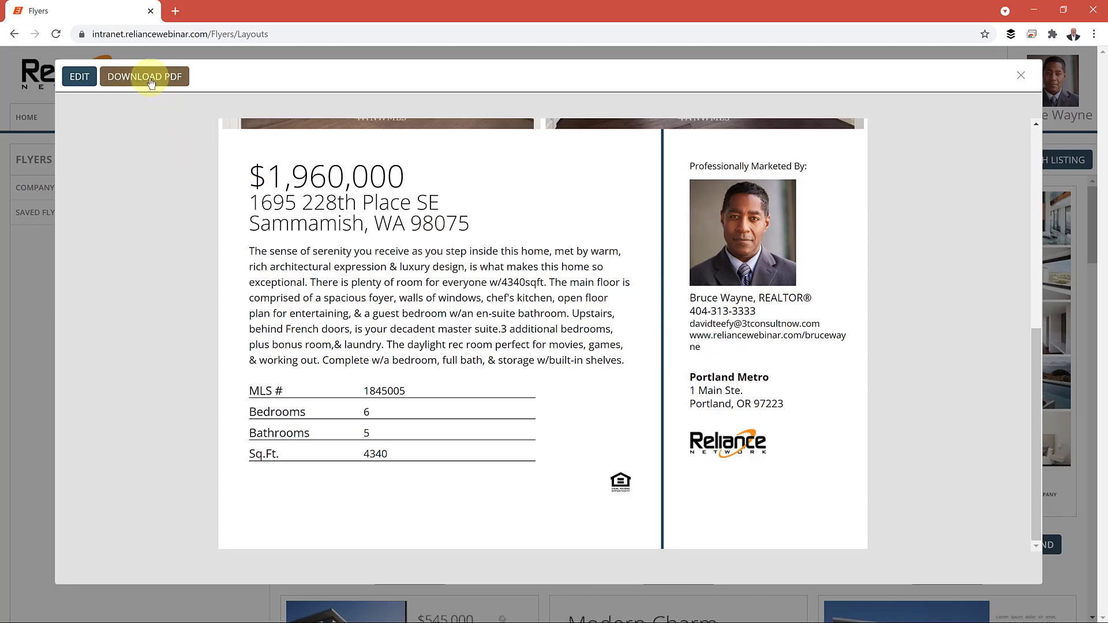
pyautogui.scroll(7, 465, 221)
pyautogui.scroll(-4, 465, 221)
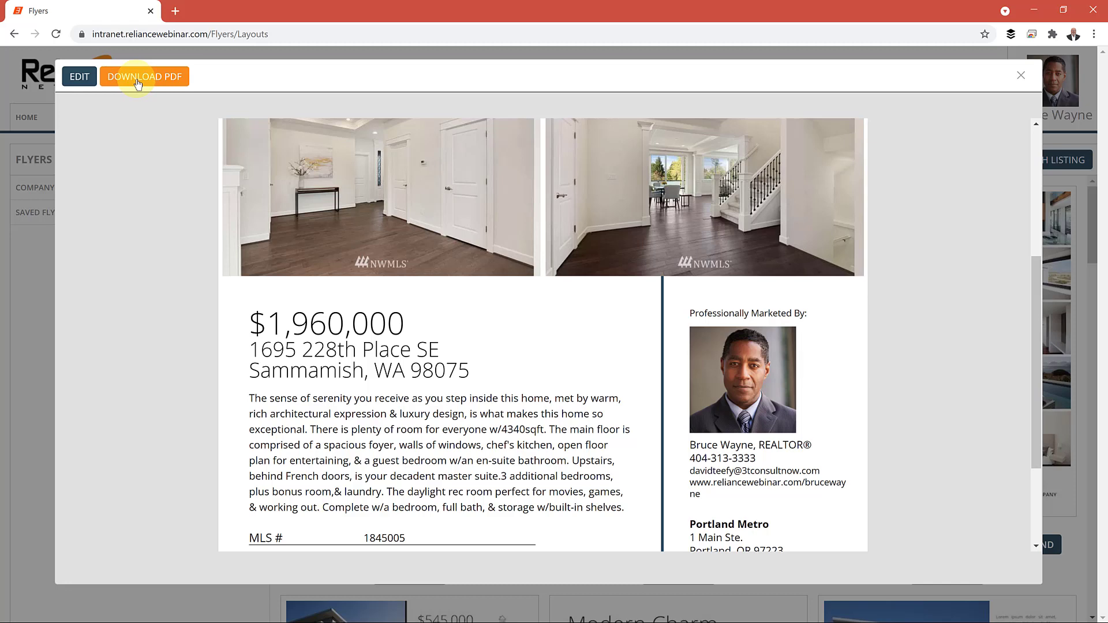
# Open Flyer 01 in the editor and review its title and past versions
pyautogui.click(74, 83)
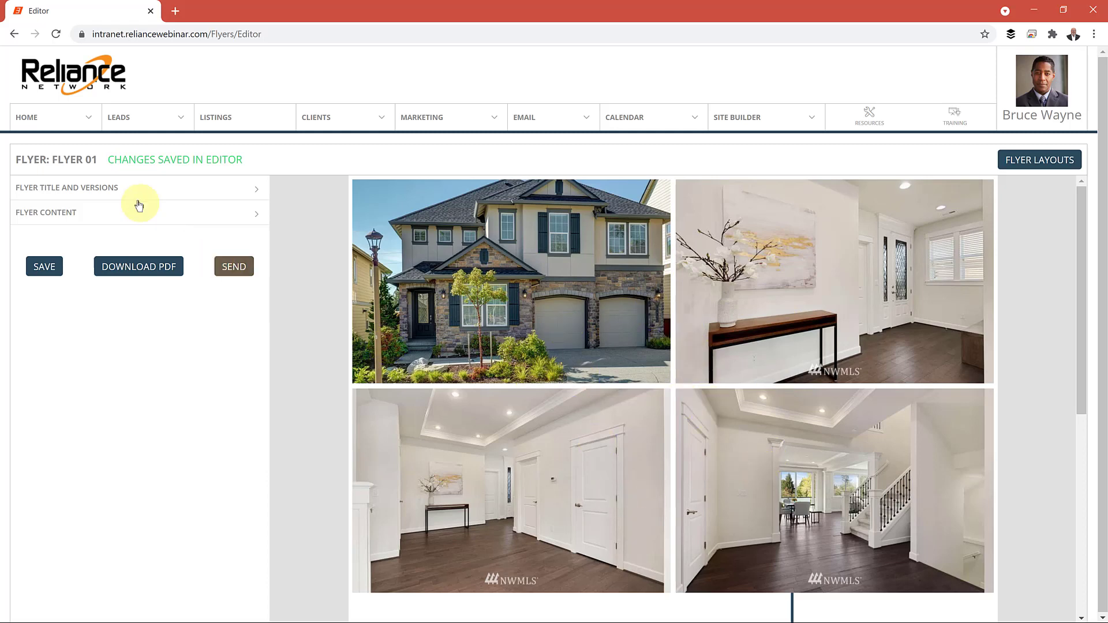
pyautogui.click(69, 190)
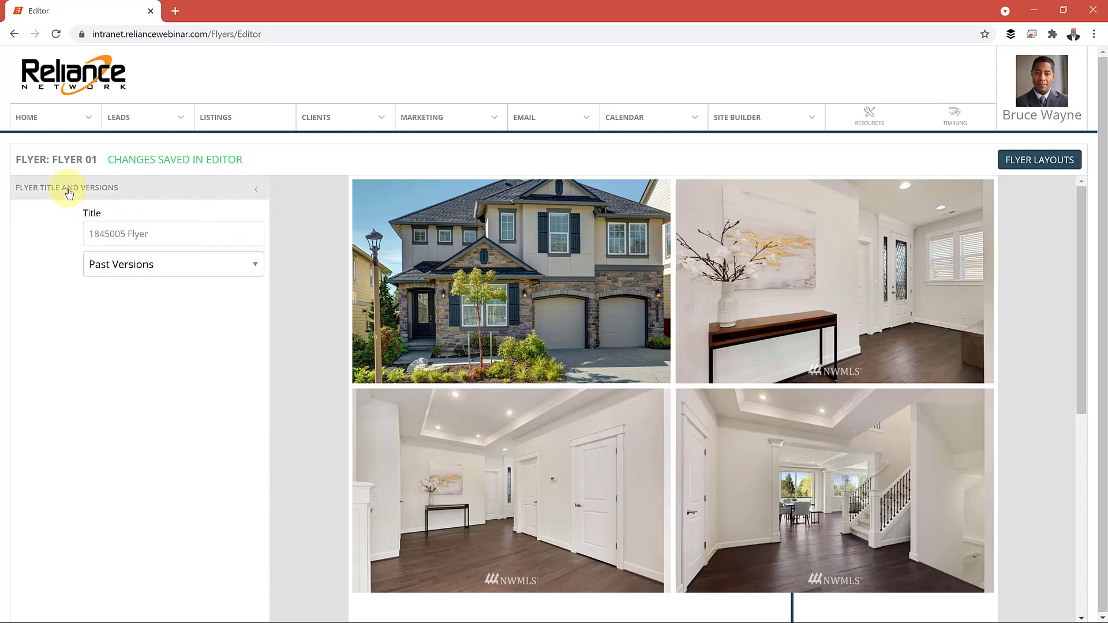
pyautogui.moveTo(91, 233); pyautogui.dragTo(16, 237)
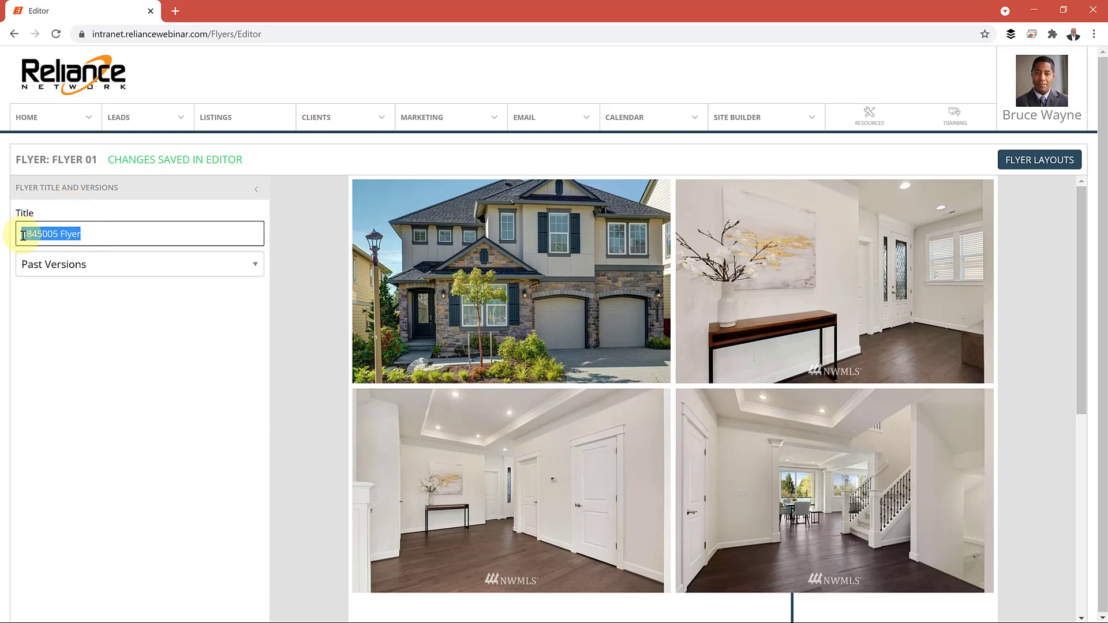
pyautogui.click(49, 271)
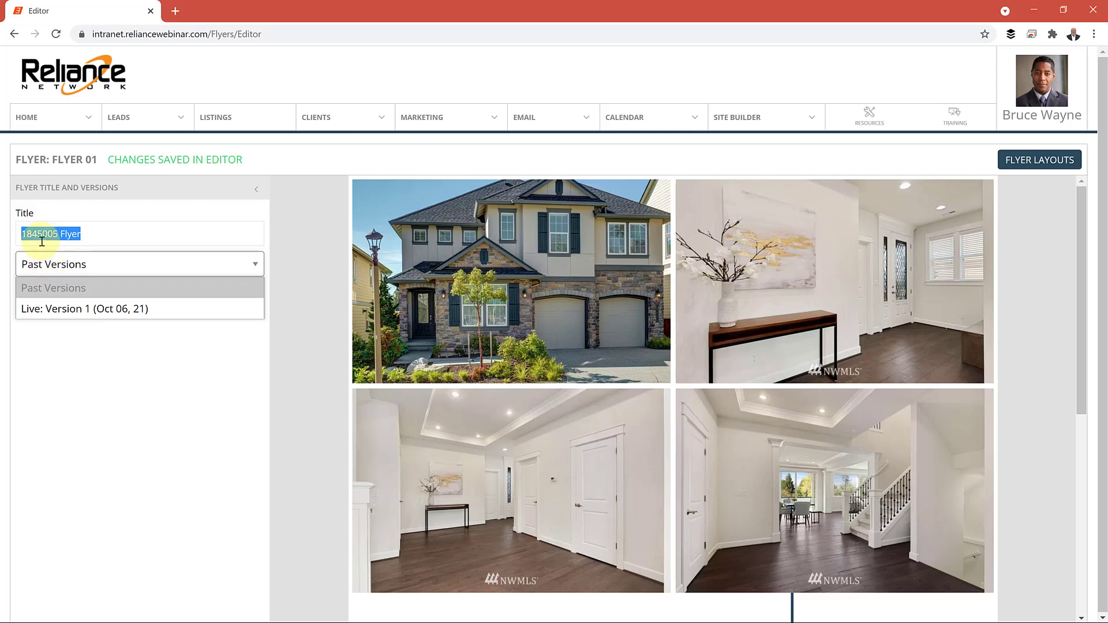
pyautogui.click(39, 195)
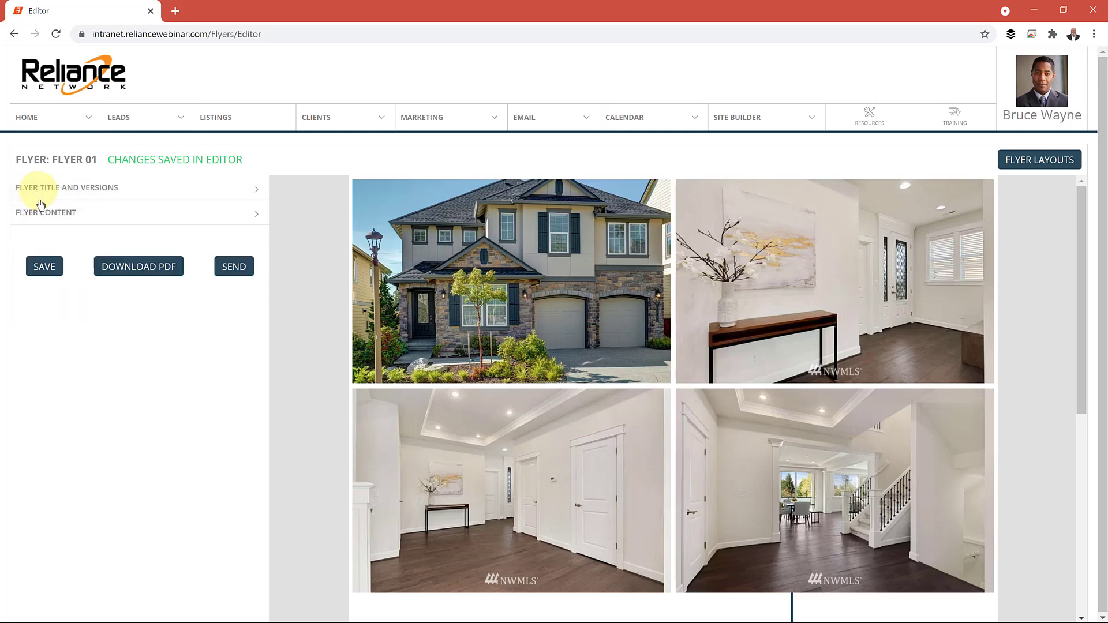
# Change the flyer content's accent color to orange, hex #DF4B0C, and check the divider line beside the agent details
pyautogui.click(42, 215)
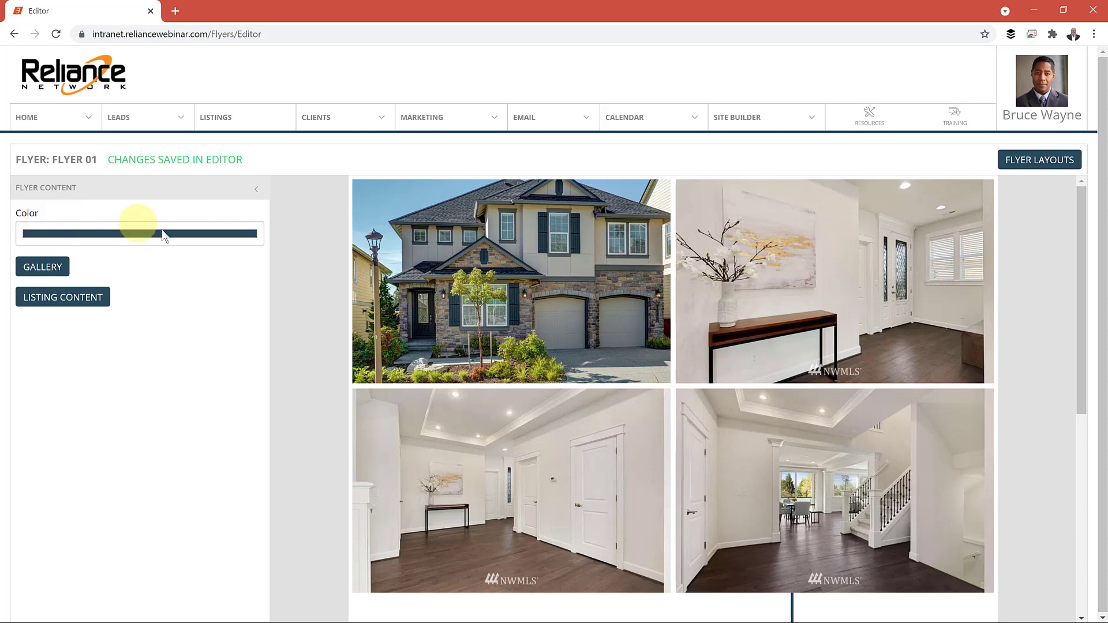
pyautogui.scroll(-5, 717, 285)
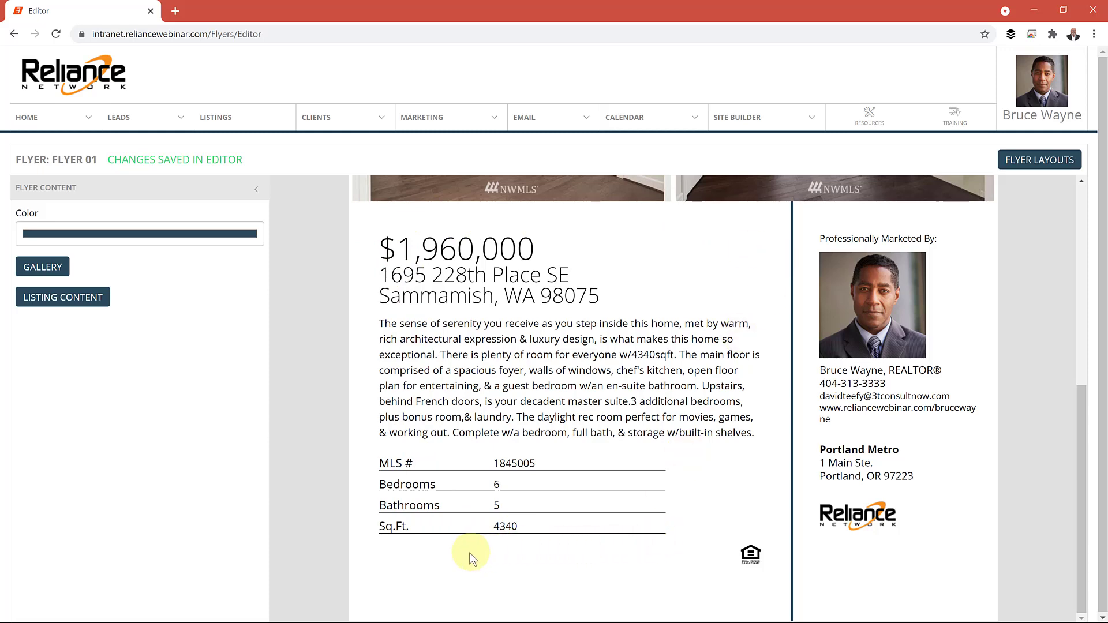
pyautogui.click(197, 234)
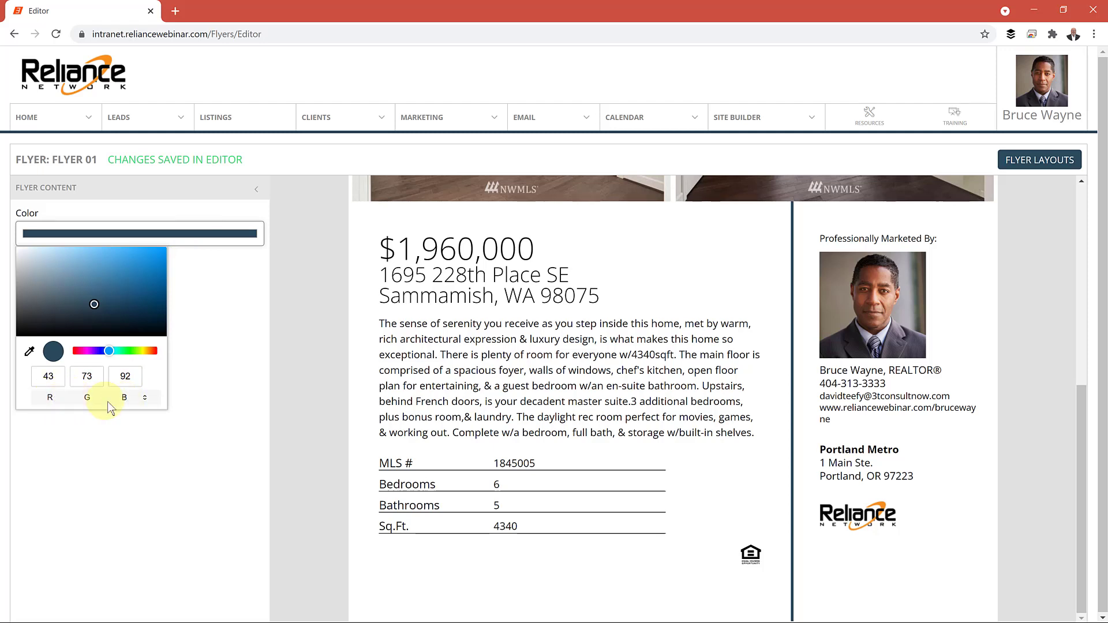
pyautogui.click(146, 397)
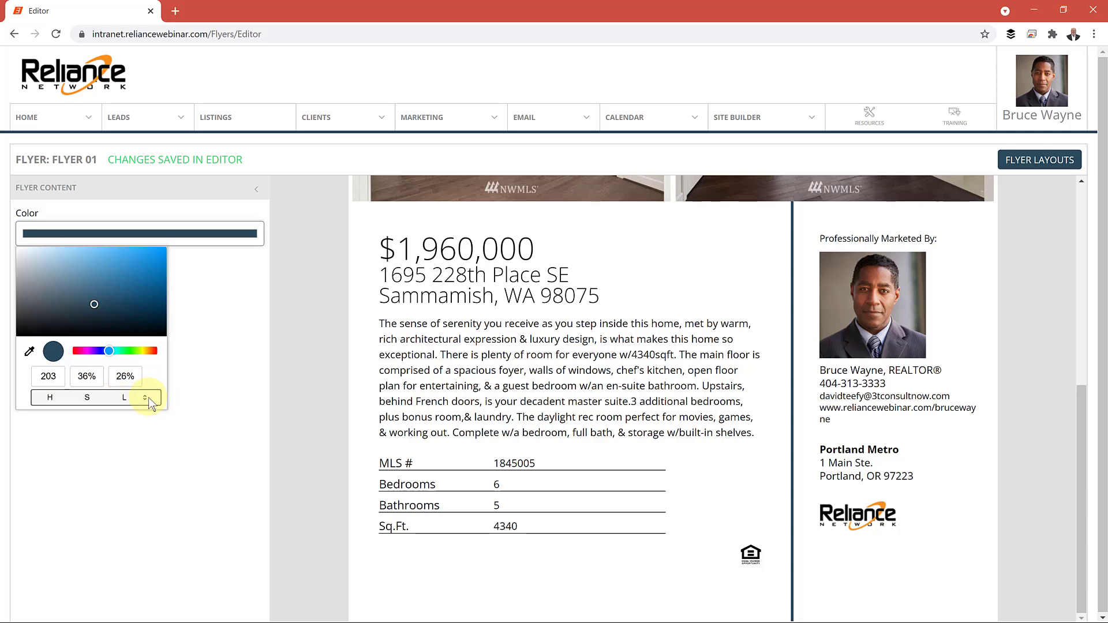
pyautogui.click(148, 398)
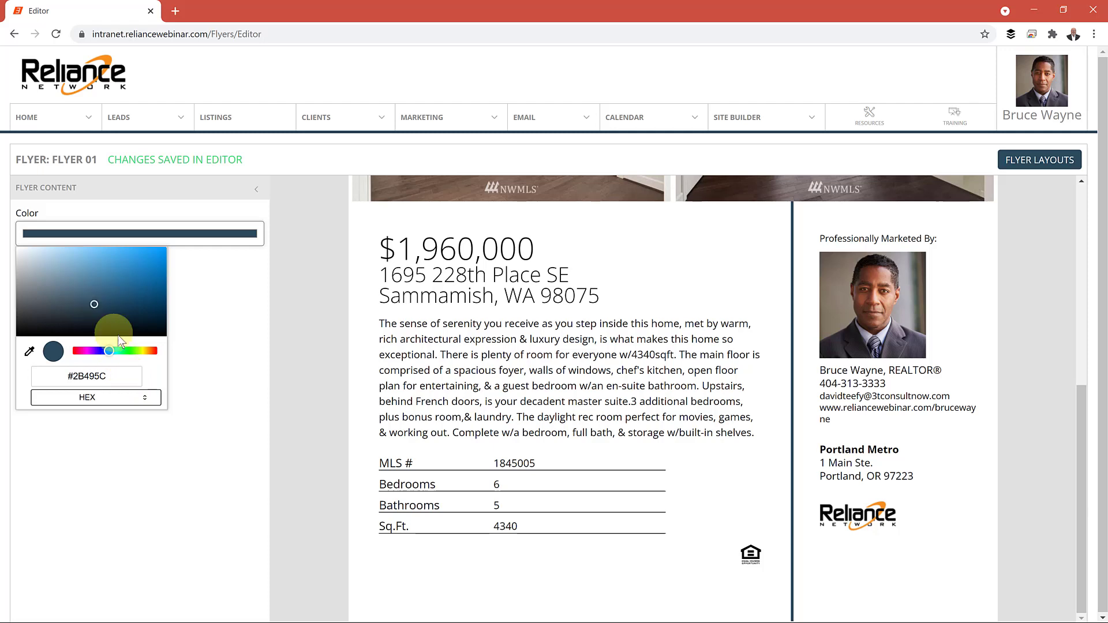
pyautogui.click(153, 351)
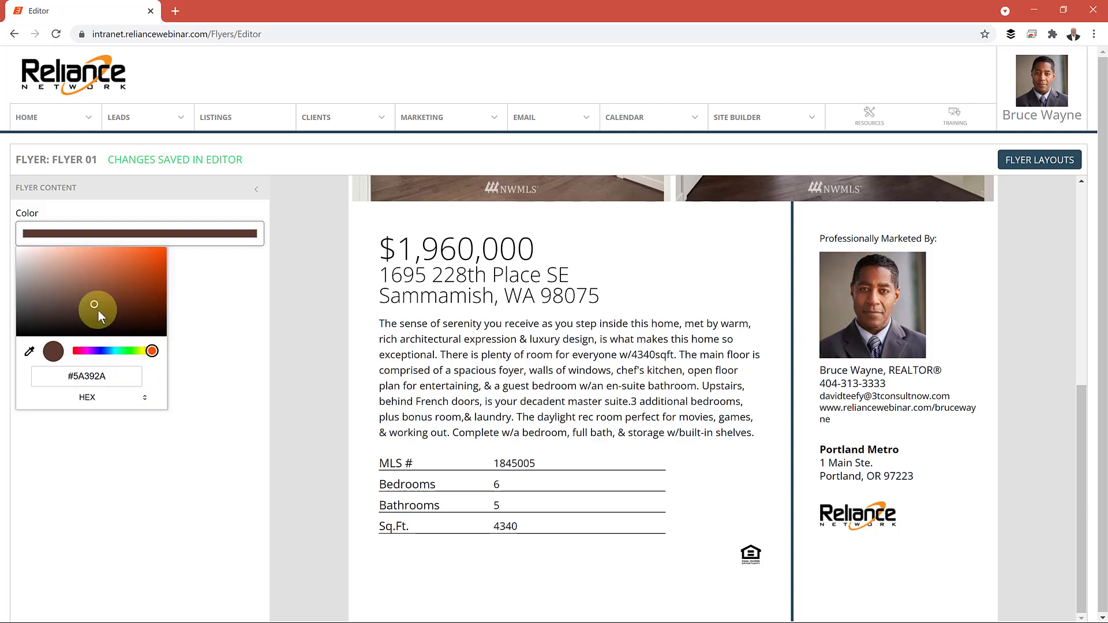
pyautogui.moveTo(95, 304); pyautogui.dragTo(158, 258)
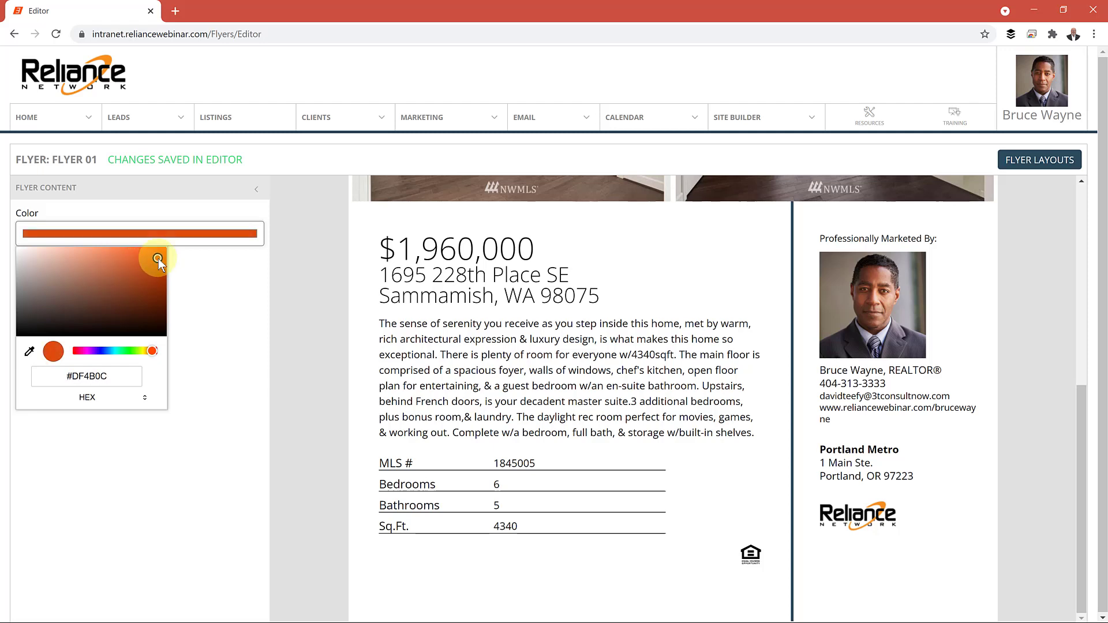
pyautogui.click(192, 268)
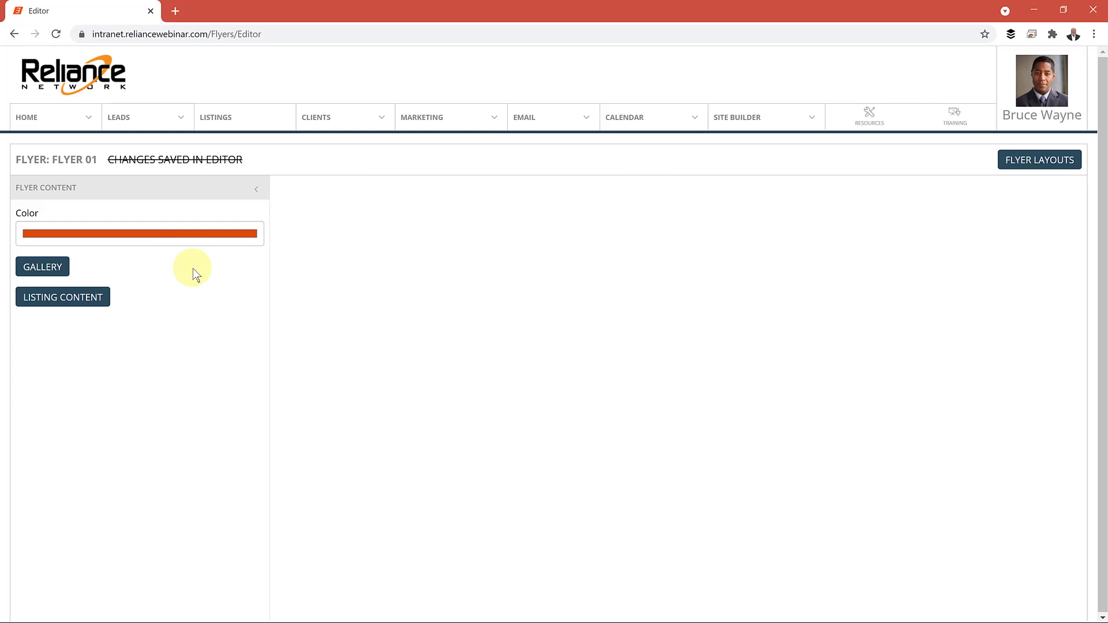
pyautogui.scroll(-6, 706, 375)
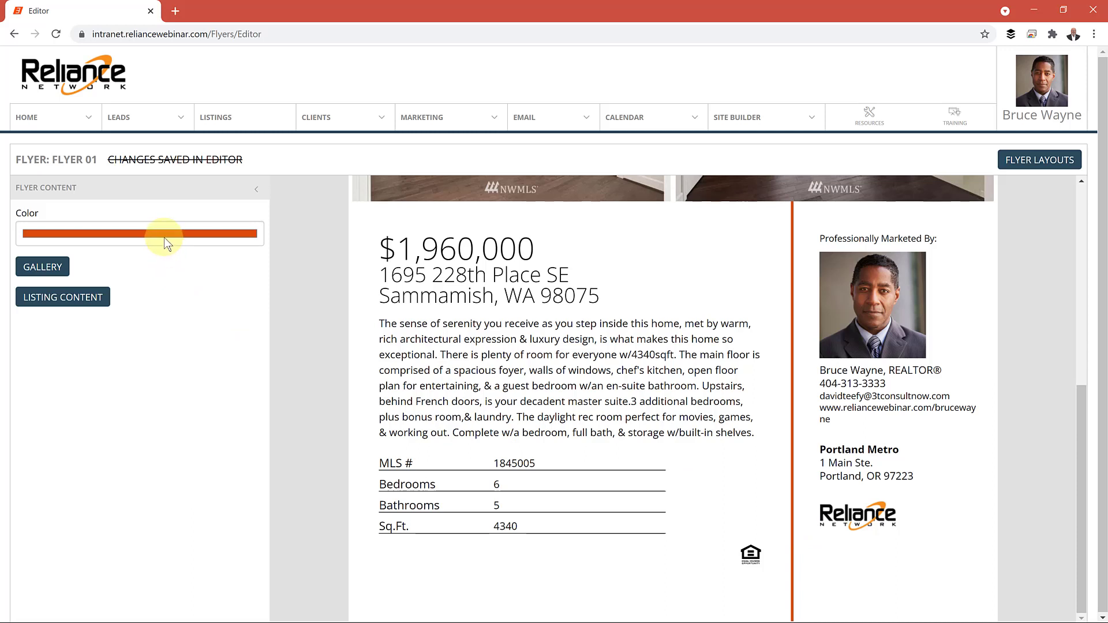
# Remove the entryway photo with the console table and the empty hallway photo from the flyer's image collection
pyautogui.click(50, 266)
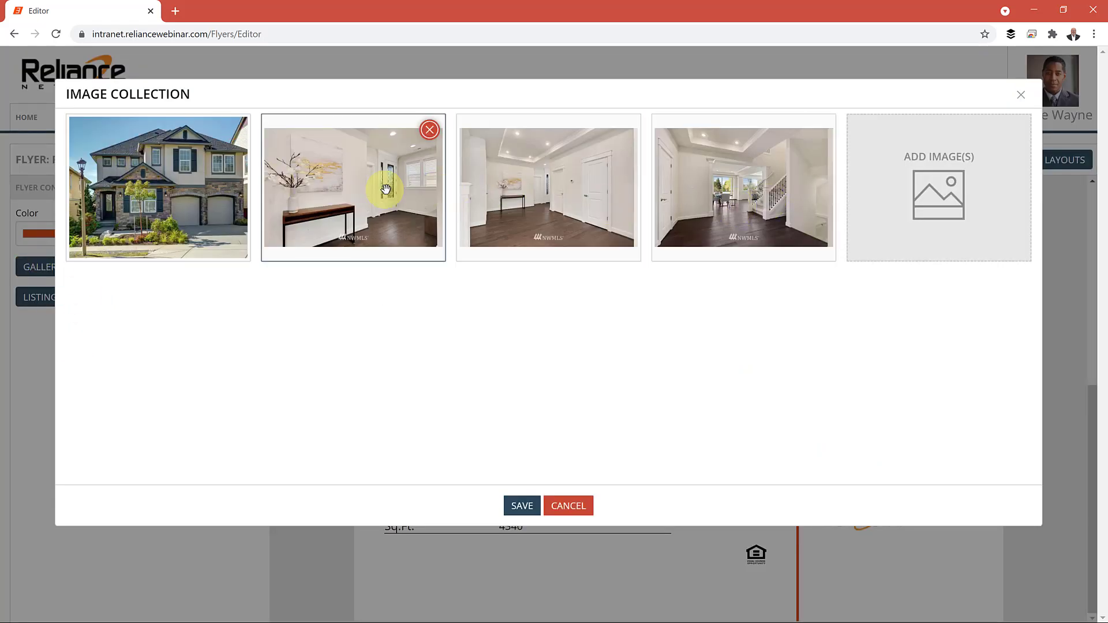
pyautogui.click(428, 130)
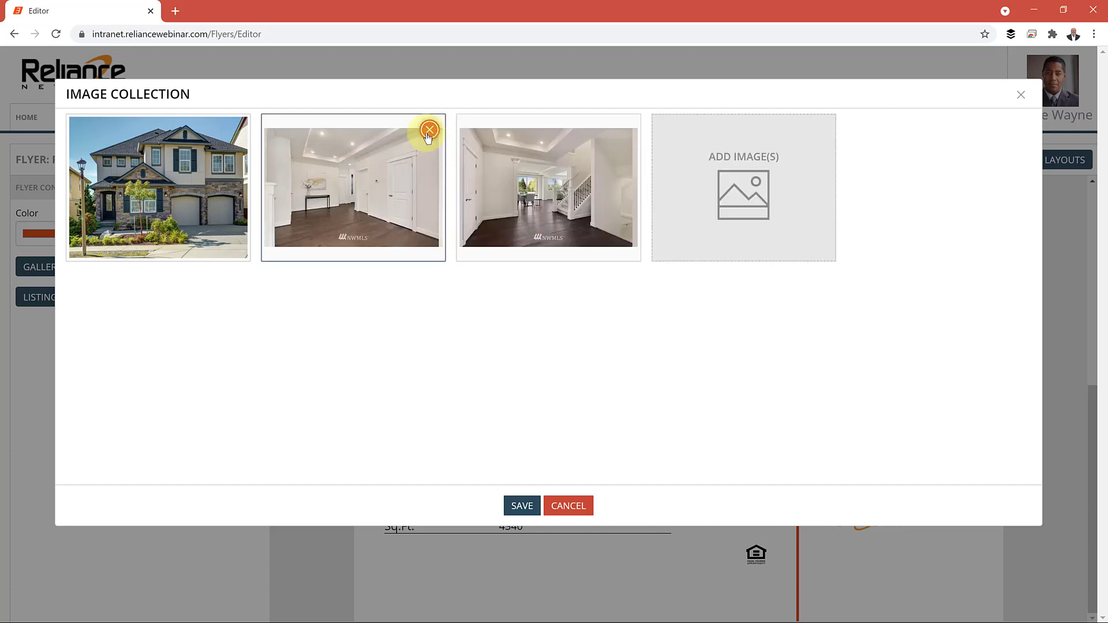
pyautogui.click(428, 130)
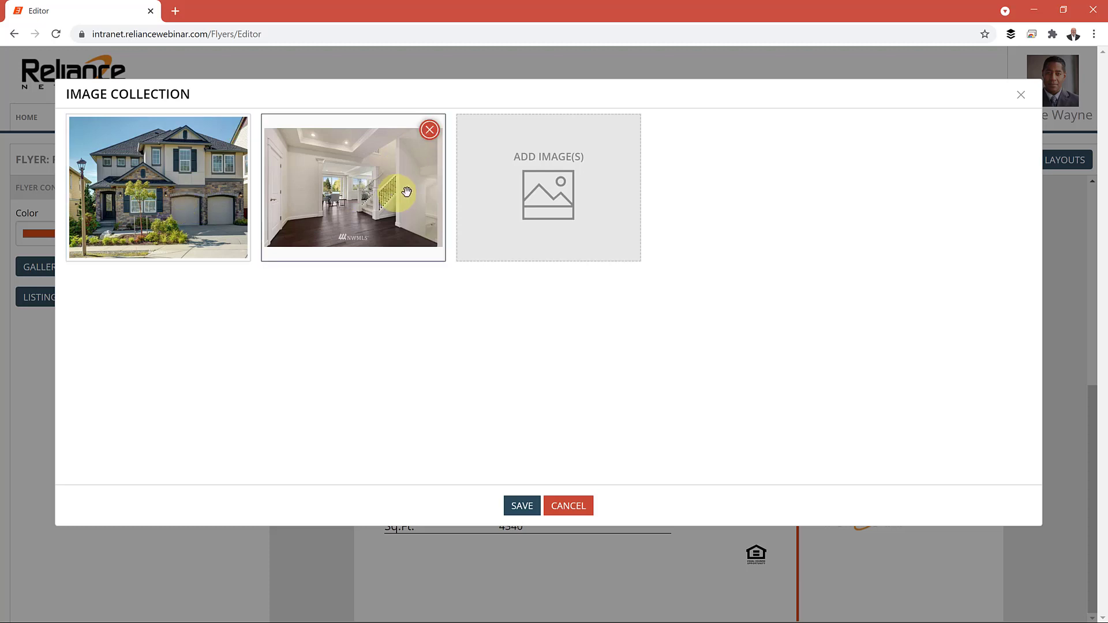
# Add the fireplace living room, kitchen island with dining area, deck dining table and large-windowed bedroom MLS photos to the image collection
pyautogui.click(555, 200)
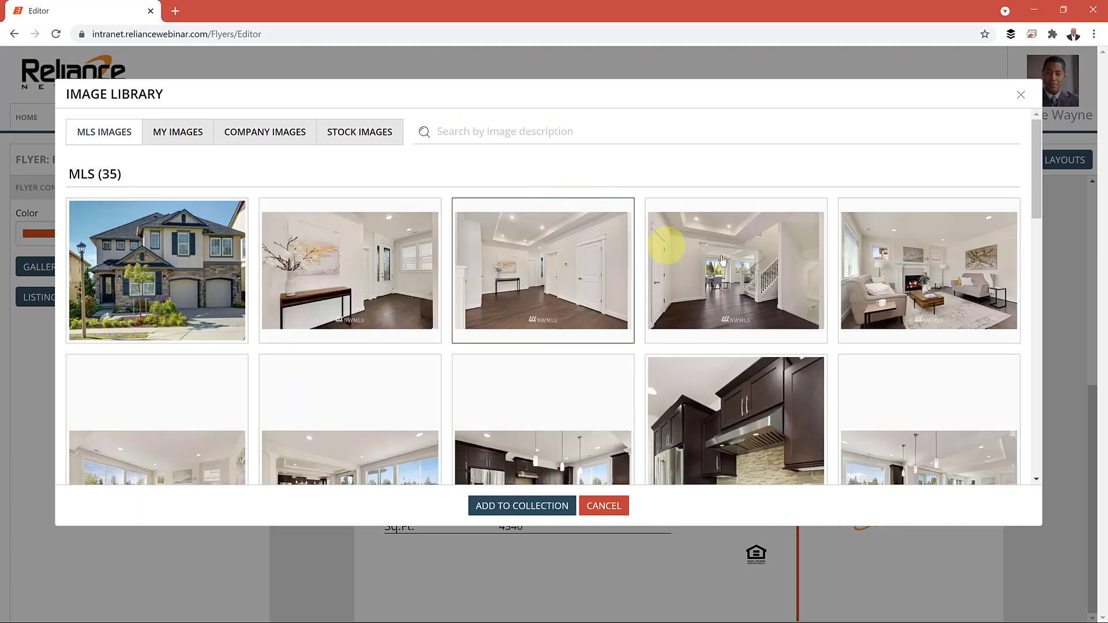
pyautogui.click(947, 268)
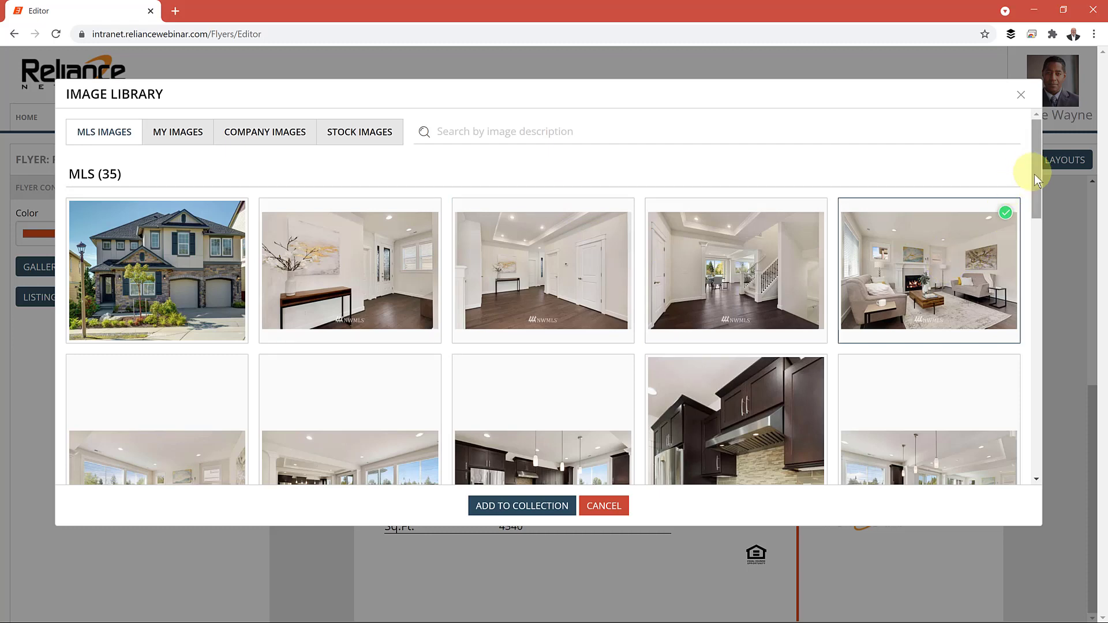
pyautogui.moveTo(1036, 177); pyautogui.dragTo(1044, 244)
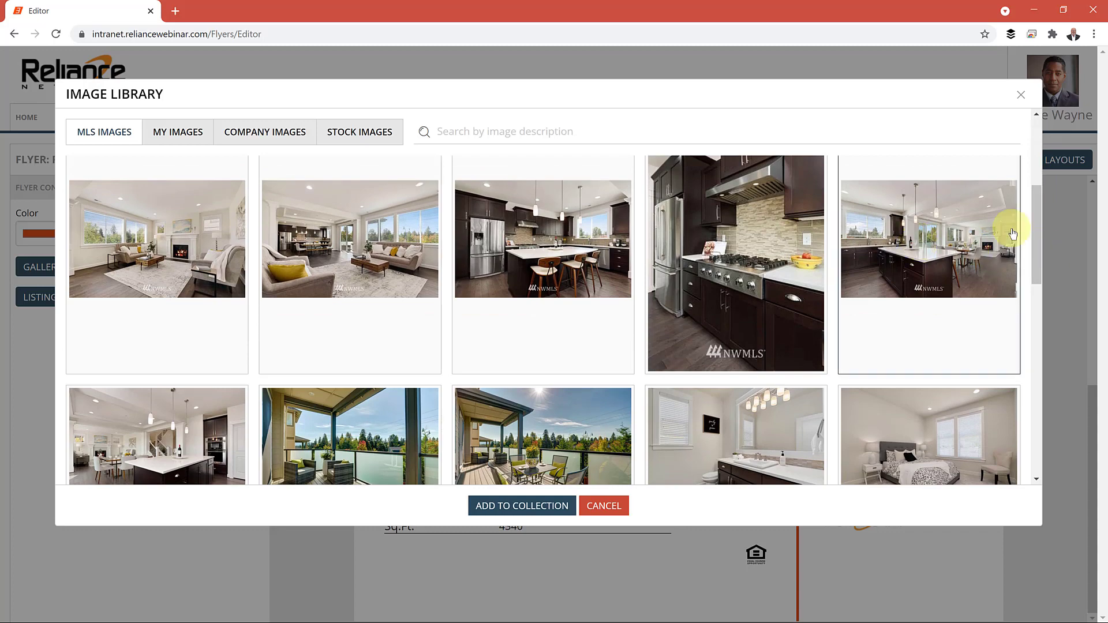
pyautogui.moveTo(1037, 234); pyautogui.dragTo(1051, 299)
pyautogui.click(570, 231)
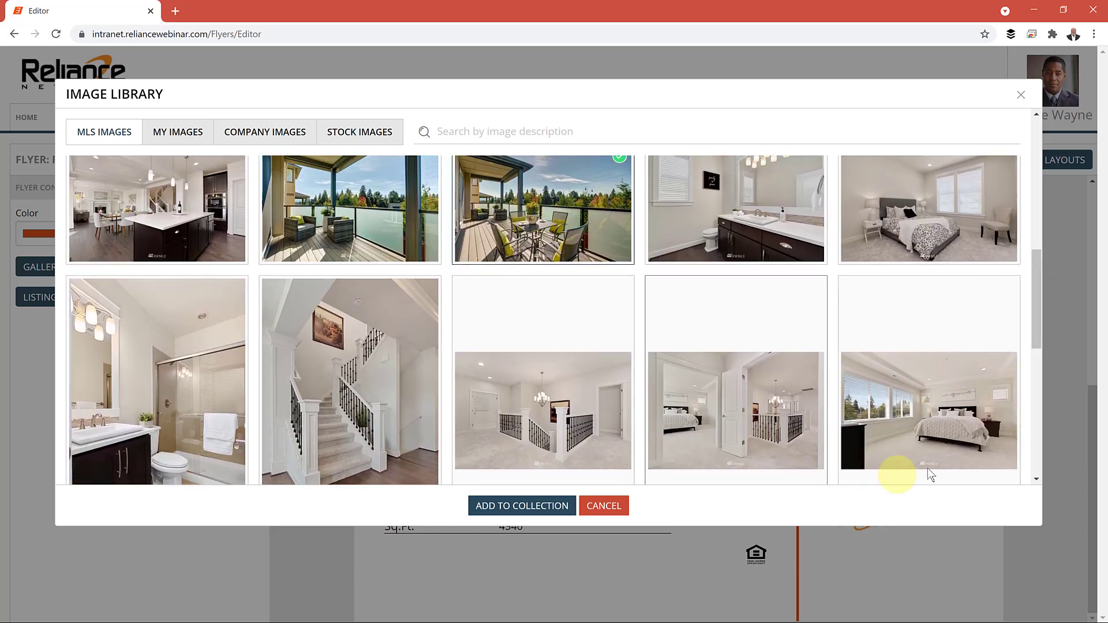
pyautogui.click(949, 451)
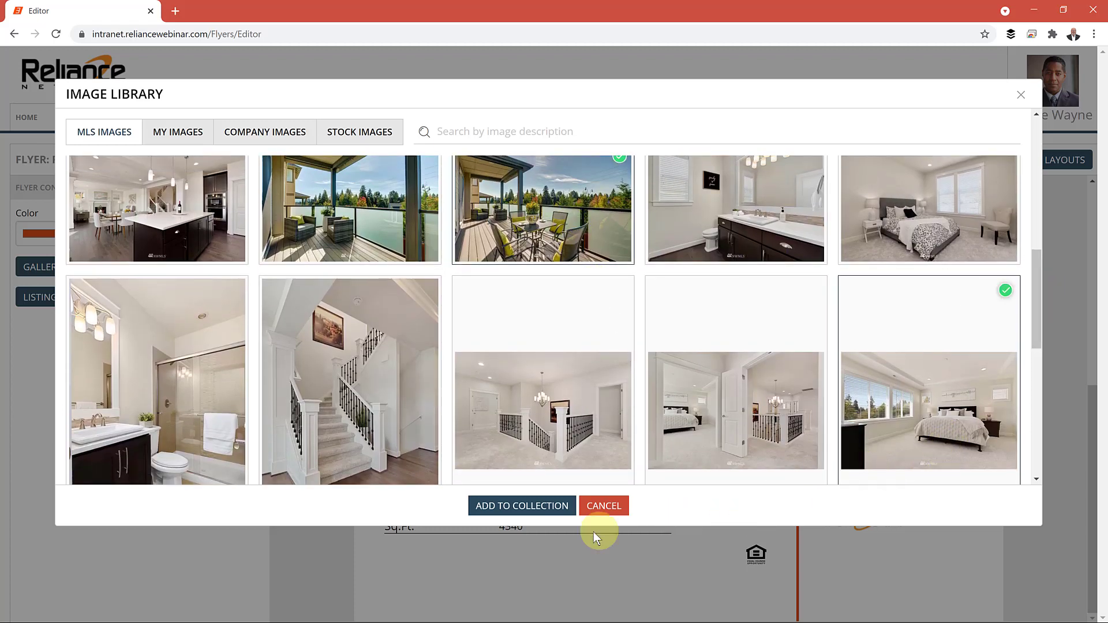
pyautogui.click(513, 506)
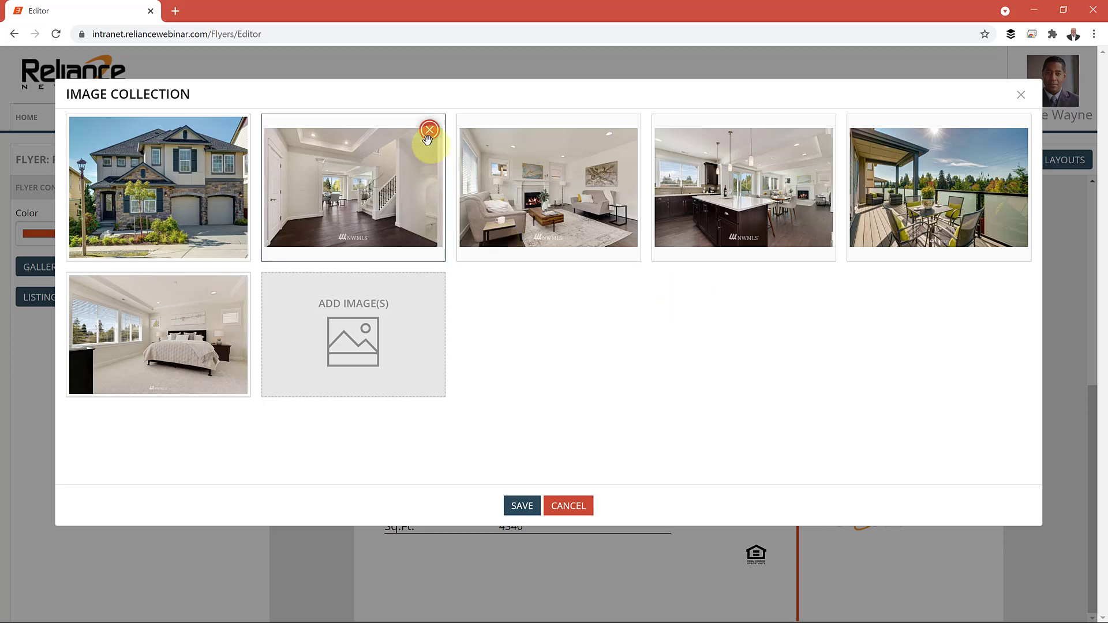
# Remove the staircase foyer and bedroom photos, and save the collection in the order exterior, deck, kitchen, living room
pyautogui.click(429, 130)
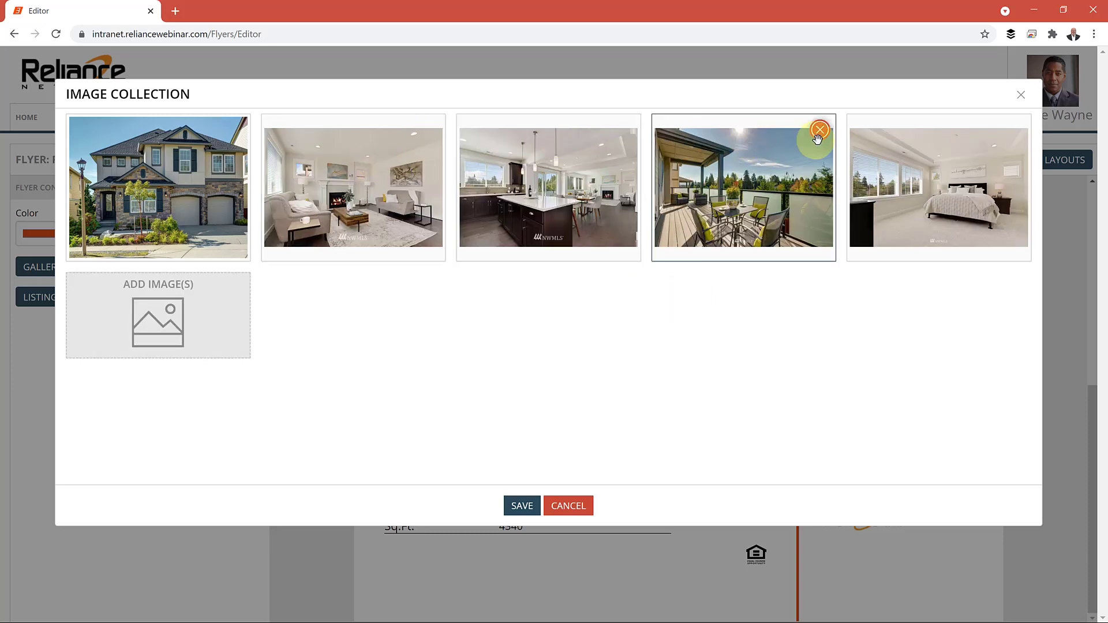
pyautogui.click(1014, 130)
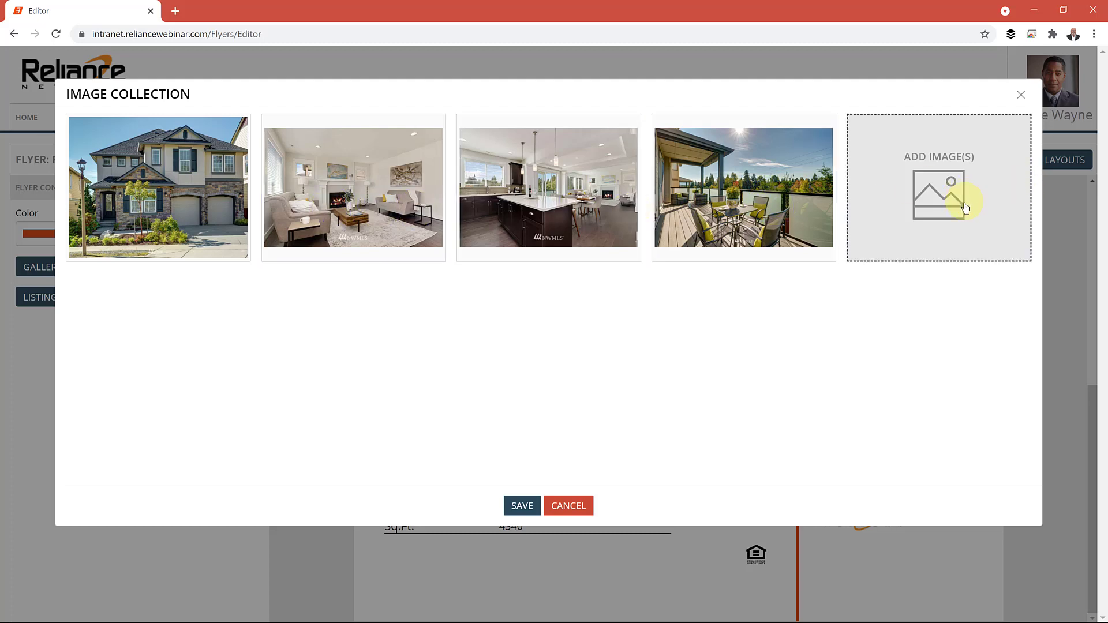
pyautogui.moveTo(736, 197); pyautogui.dragTo(346, 205)
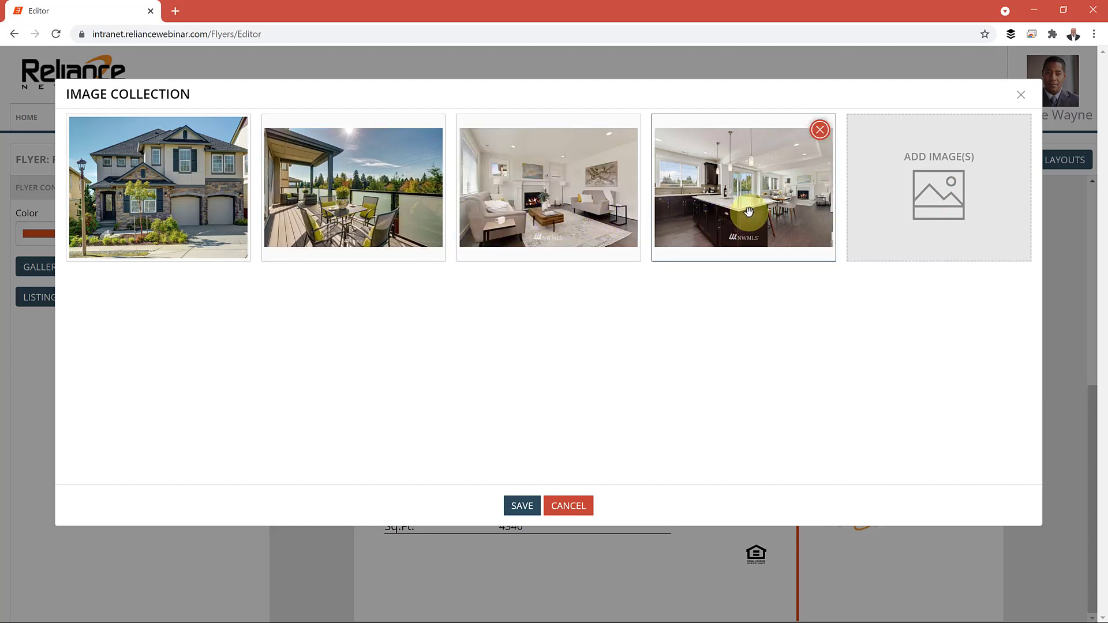
pyautogui.moveTo(743, 218); pyautogui.dragTo(549, 207)
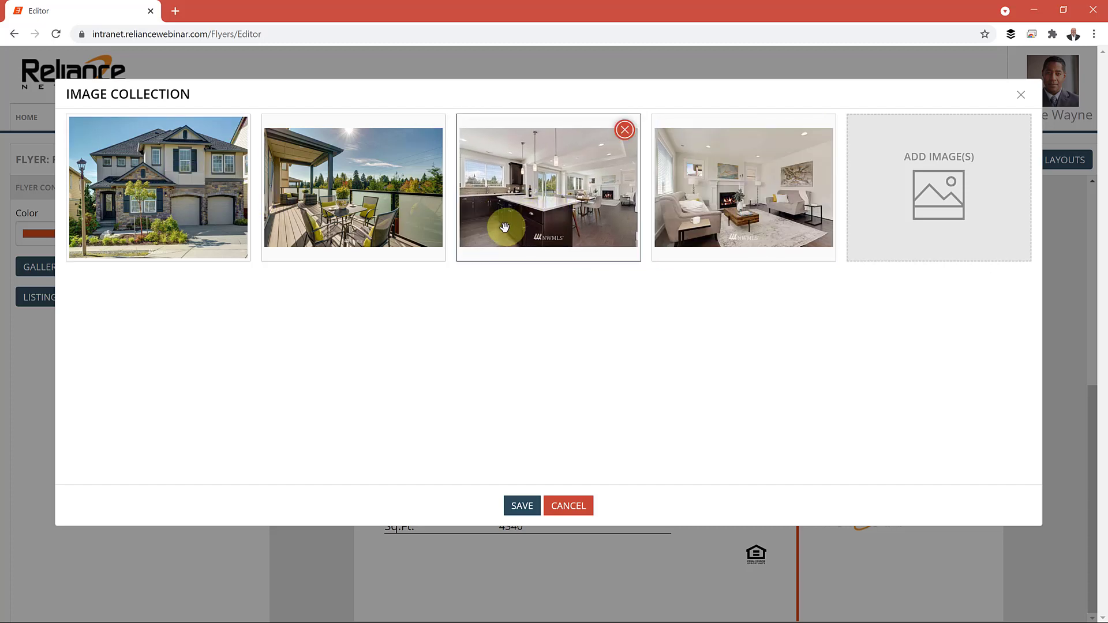
pyautogui.click(521, 510)
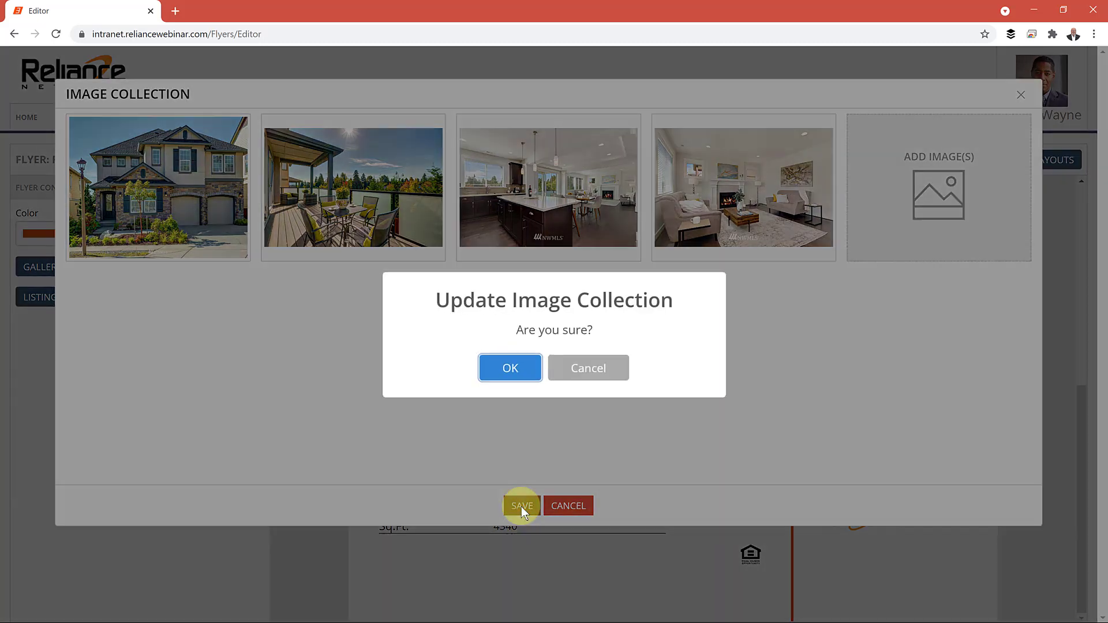
pyautogui.click(524, 370)
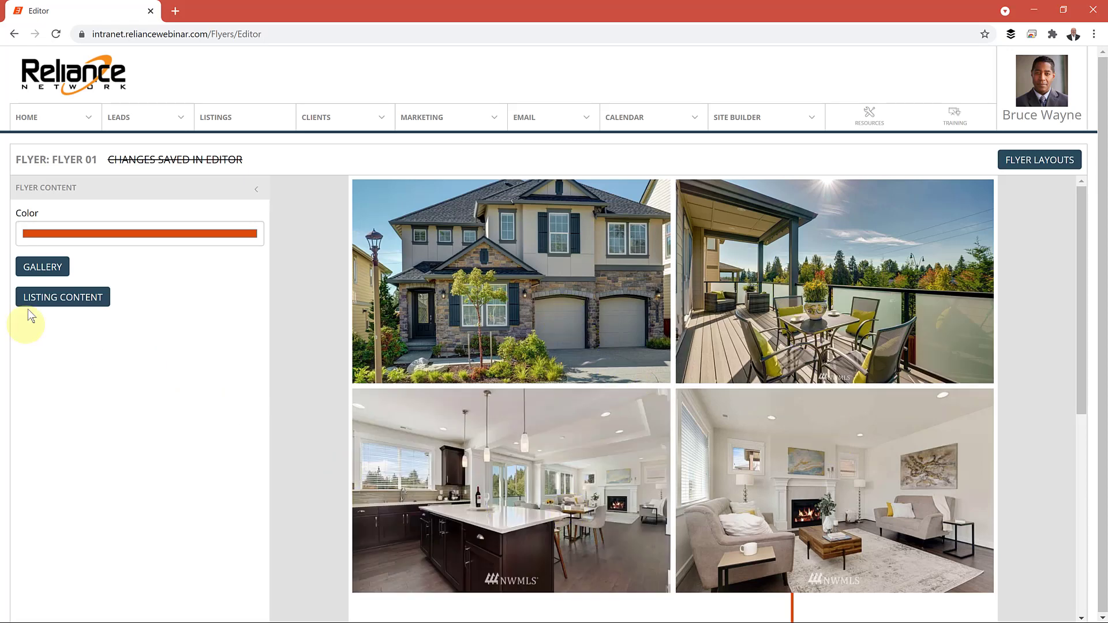
# Examine the flyer's price, property address and description text, including the "&" before "laundry"
pyautogui.click(47, 309)
pyautogui.scroll(-7, 532, 359)
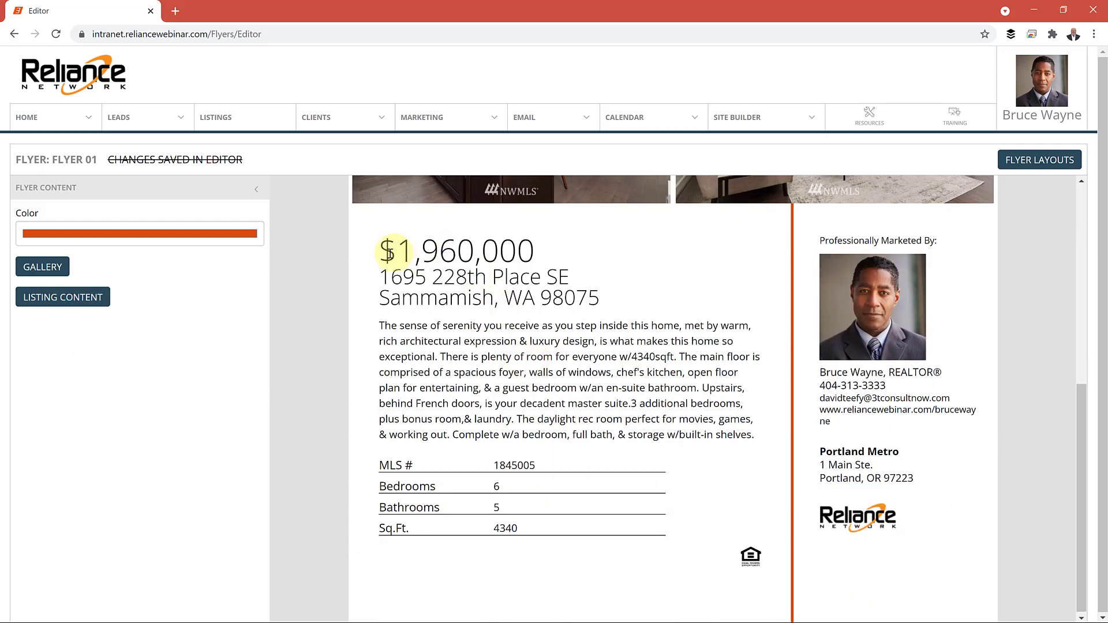
pyautogui.moveTo(382, 251); pyautogui.dragTo(548, 251)
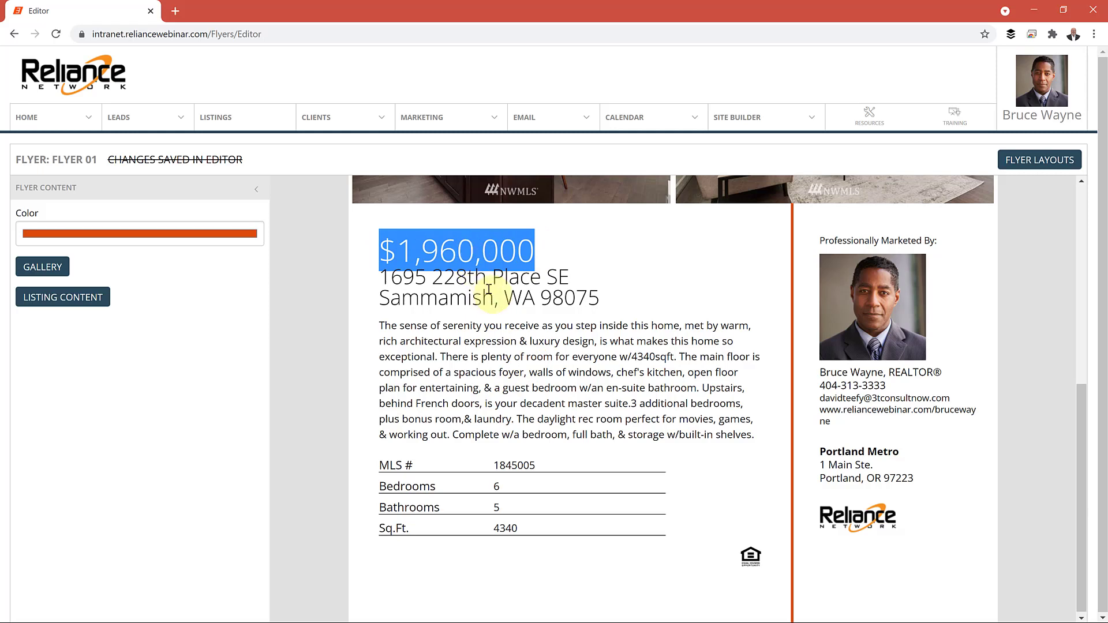
pyautogui.moveTo(474, 277); pyautogui.dragTo(487, 278)
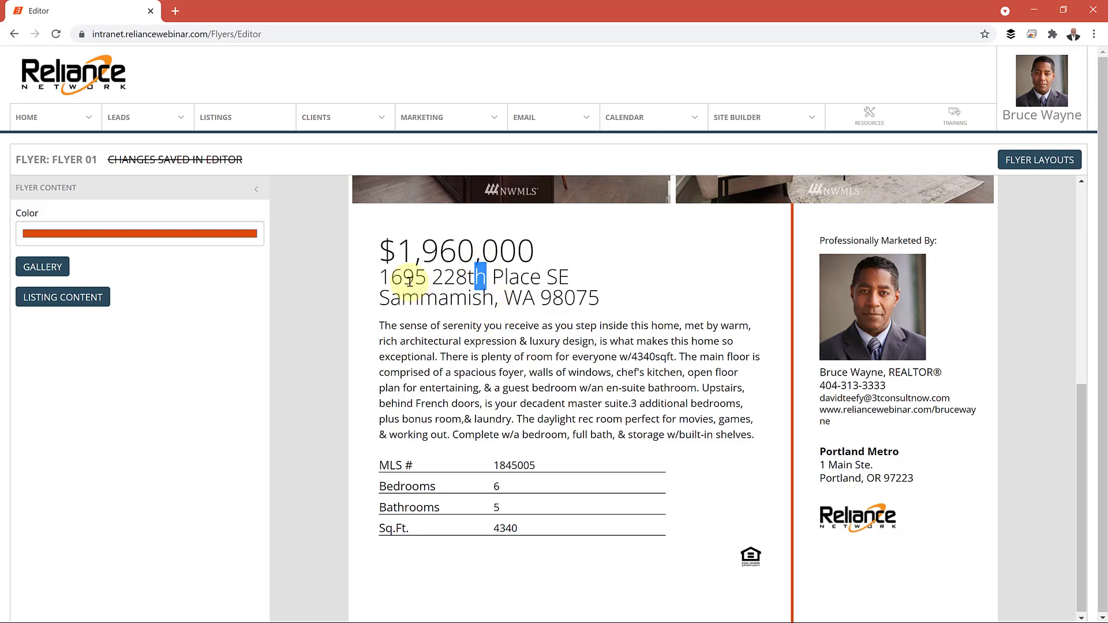
pyautogui.moveTo(402, 277); pyautogui.dragTo(558, 278)
pyautogui.moveTo(481, 342); pyautogui.dragTo(571, 357)
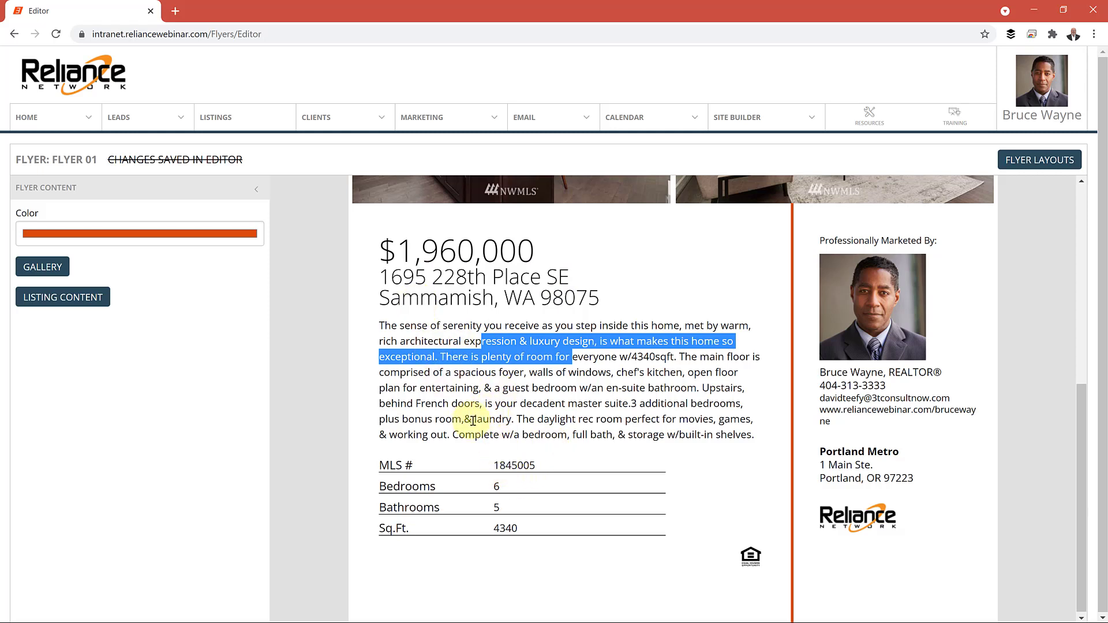
pyautogui.moveTo(473, 421); pyautogui.dragTo(467, 419)
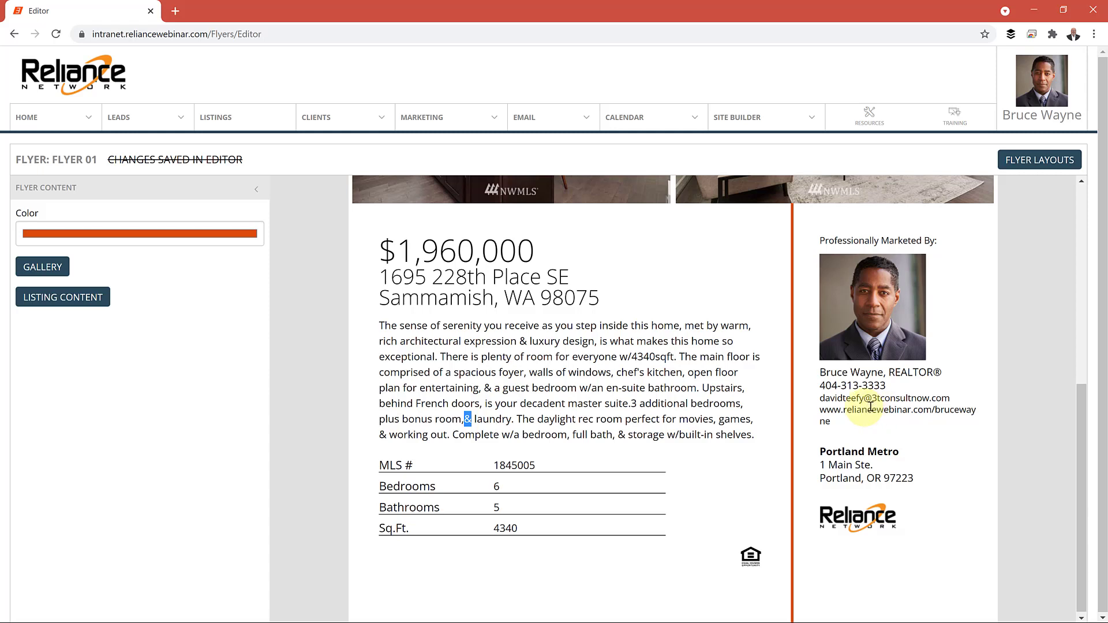
# Open the listing content for editing and make the price line bold
pyautogui.click(68, 299)
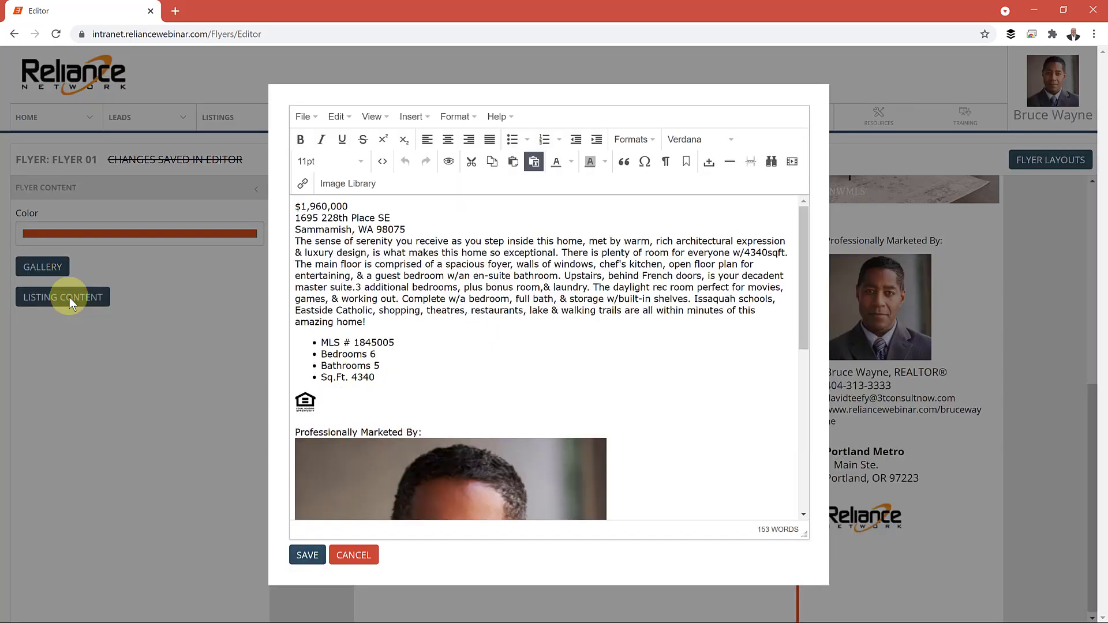
pyautogui.moveTo(349, 206); pyautogui.dragTo(294, 212)
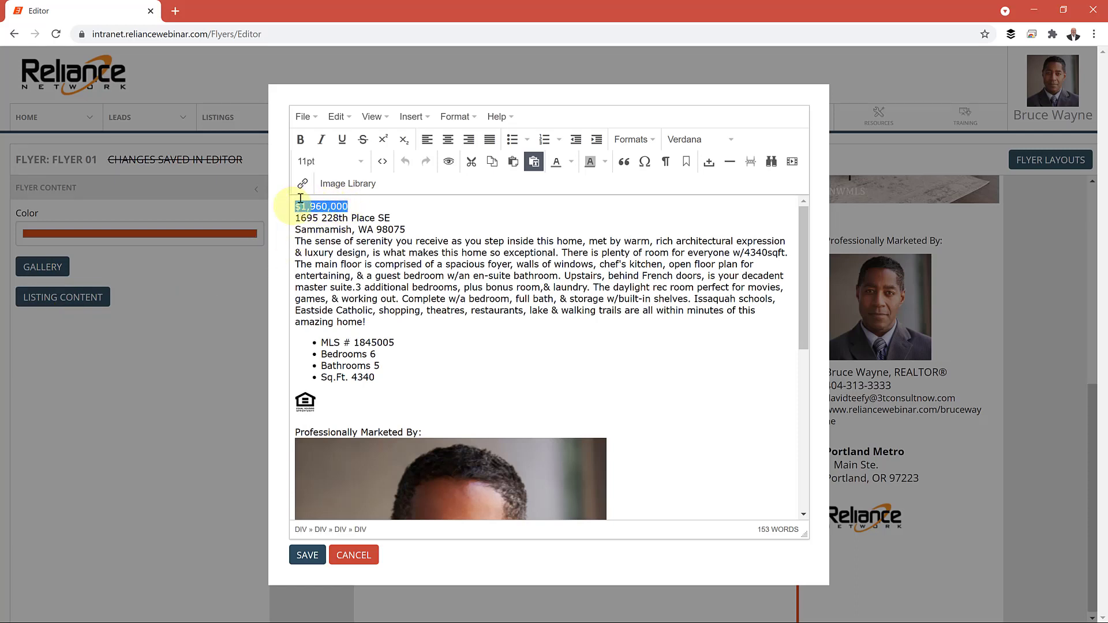
pyautogui.click(300, 140)
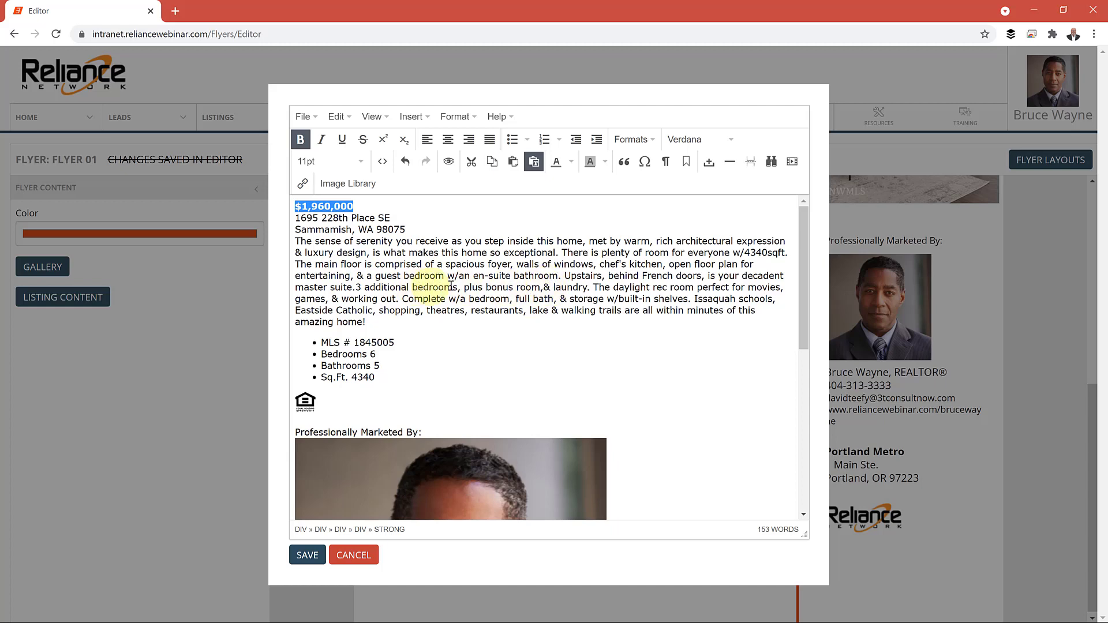
# Replace the "&" before "laundry" in the description with "and", with a space after the preceding comma
pyautogui.click(543, 287)
pyautogui.click(590, 287)
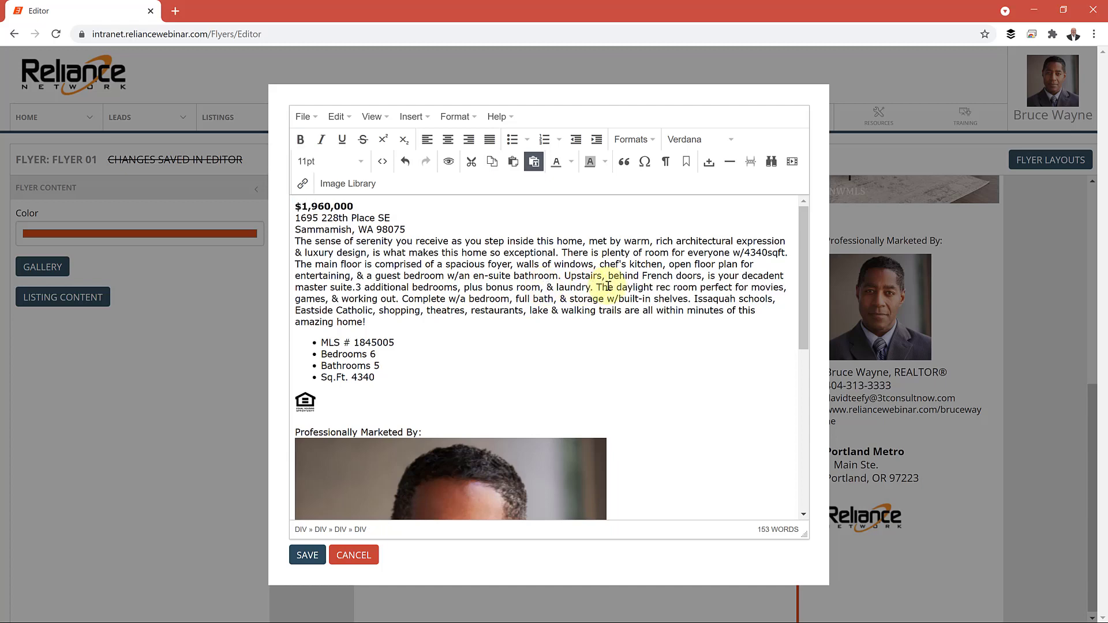
pyautogui.write('and')
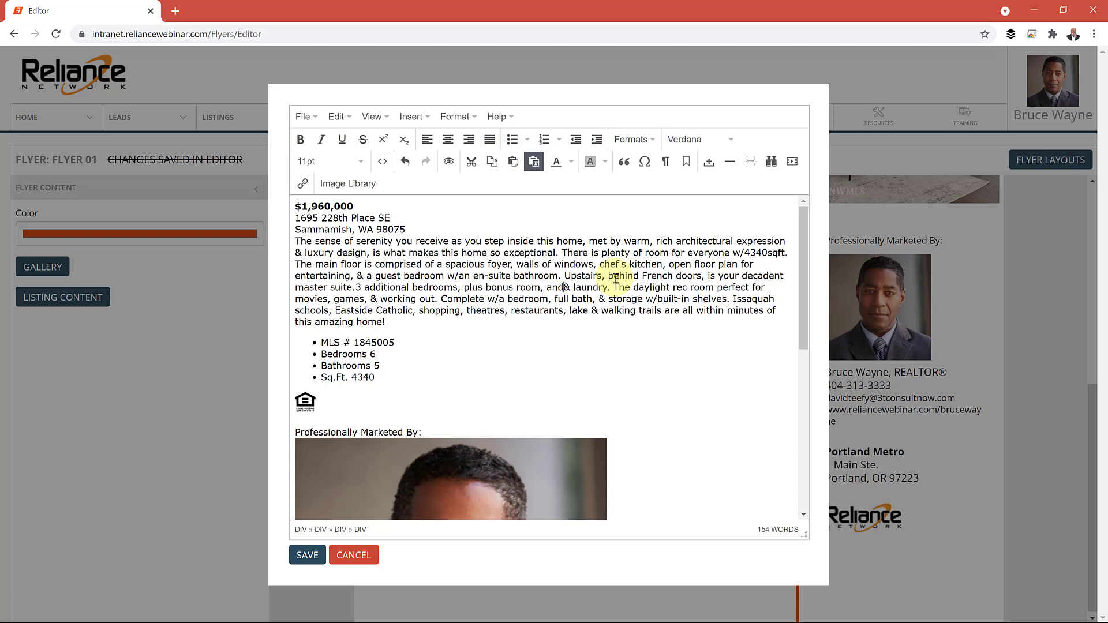
pyautogui.press('Delete')
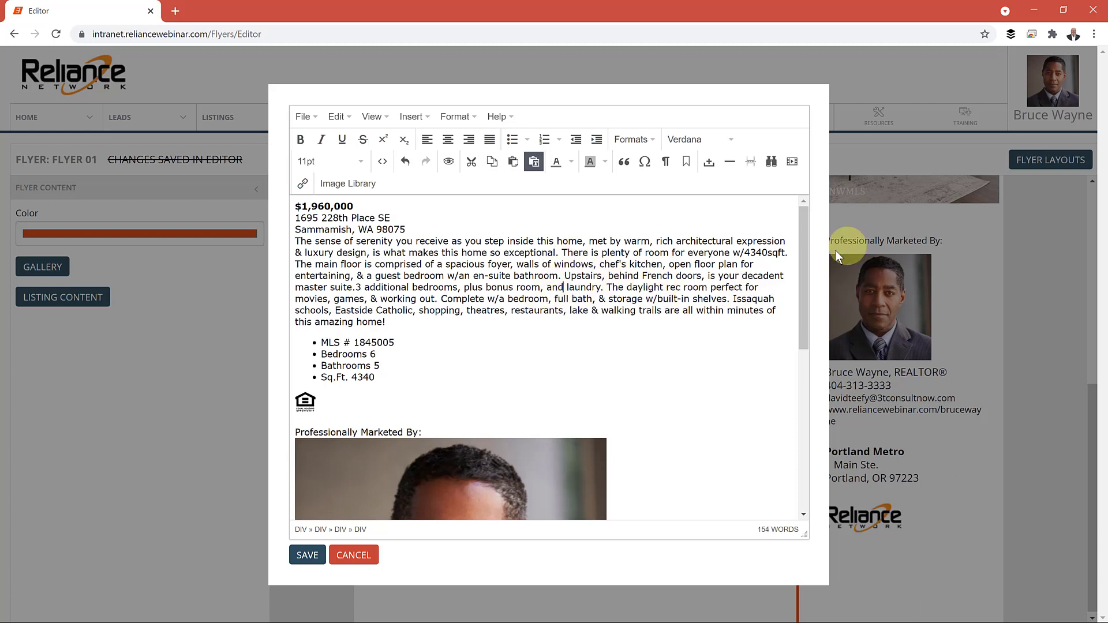
# Change the Sq.Ft. value to 4,340, check the agent contact details and save the listing content
pyautogui.moveTo(805, 252); pyautogui.dragTo(805, 315)
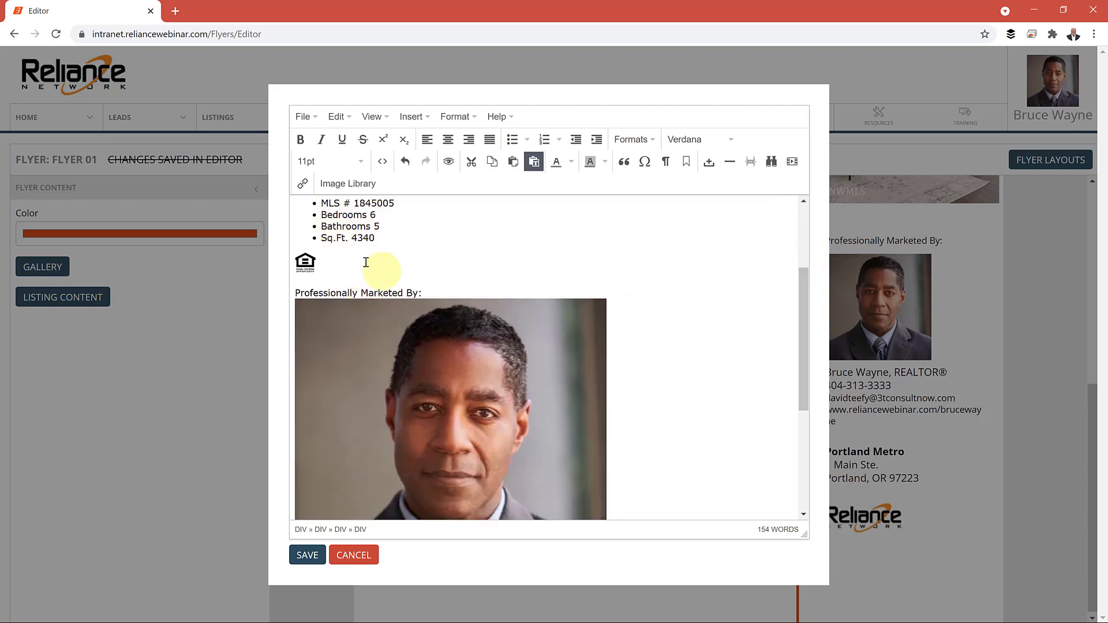
pyautogui.click(357, 238)
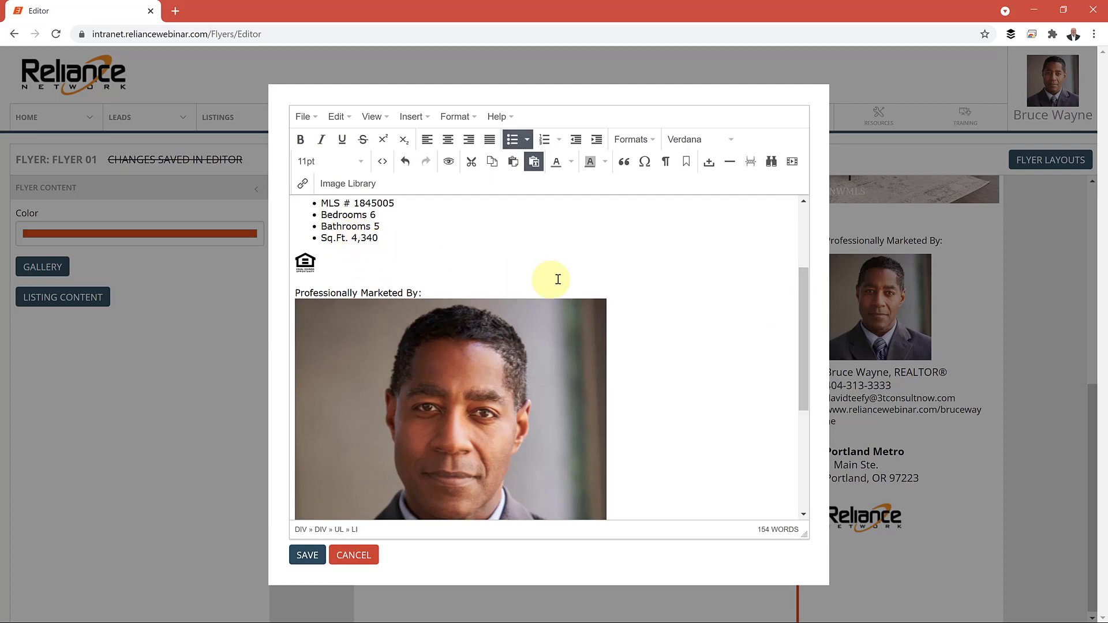
pyautogui.scroll(-2, 721, 301)
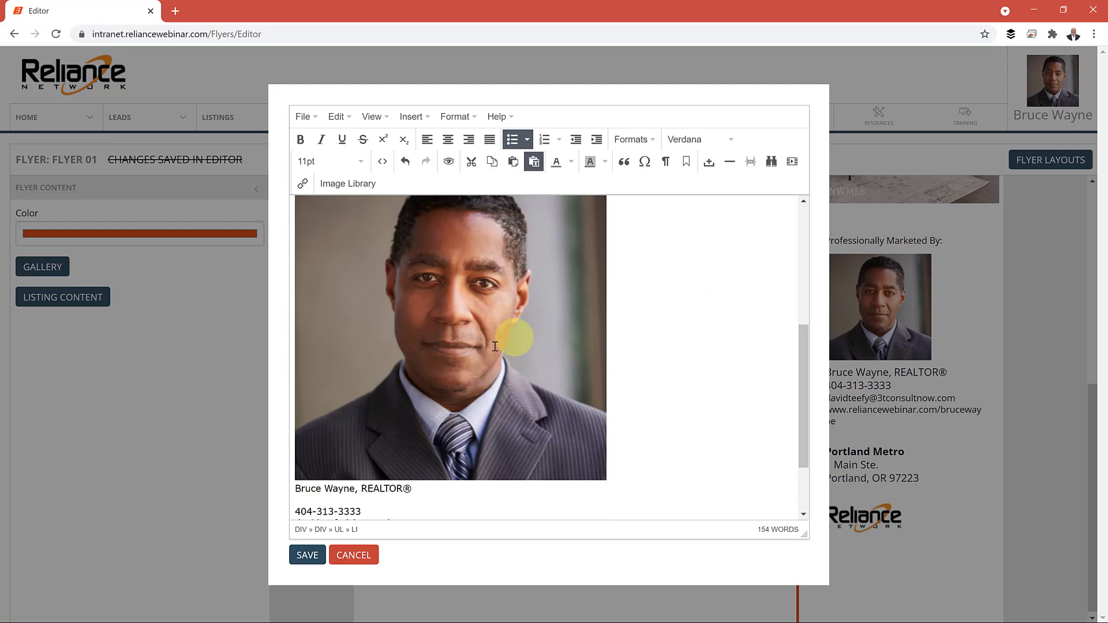
pyautogui.scroll(-2, 564, 372)
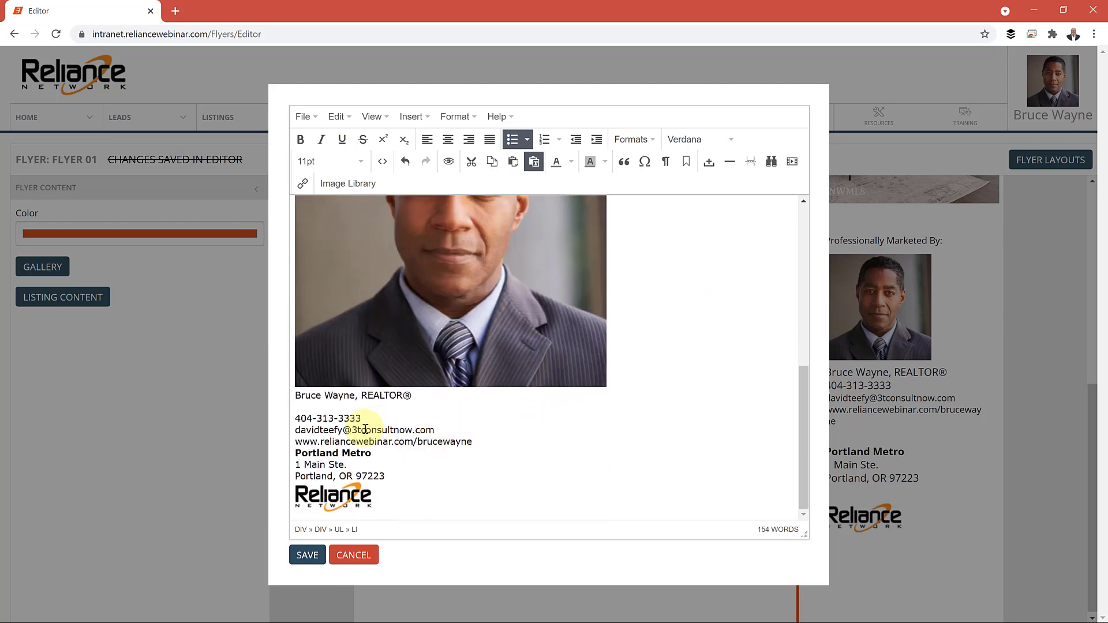
pyautogui.click(303, 555)
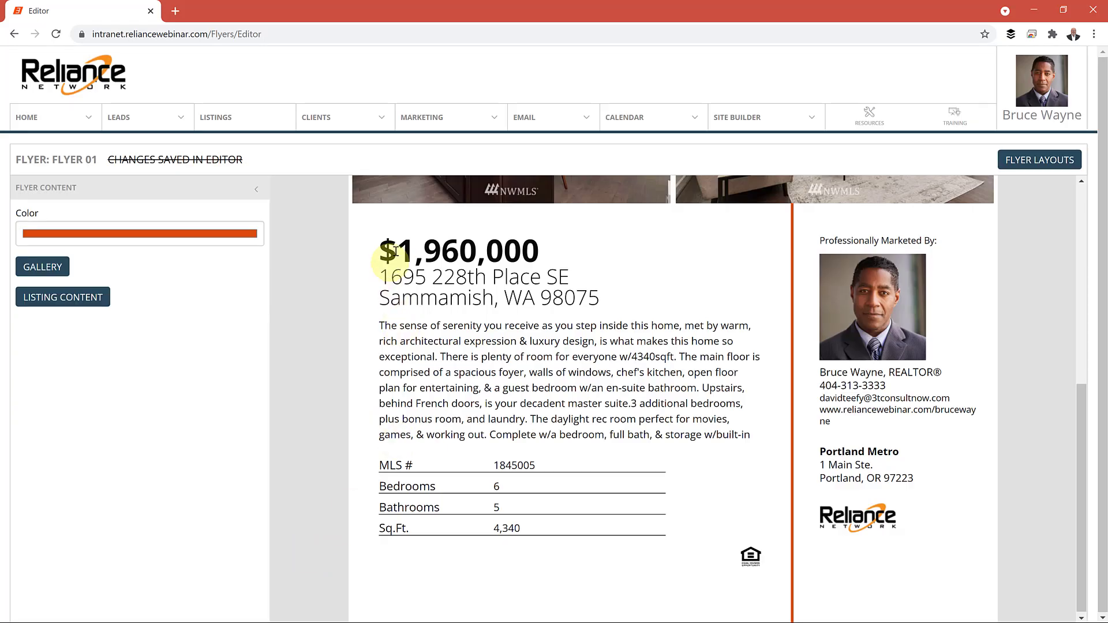
# Check the price and the "and laundry" wording on the flyer, and close the flyer content settings
pyautogui.moveTo(383, 250); pyautogui.dragTo(573, 249)
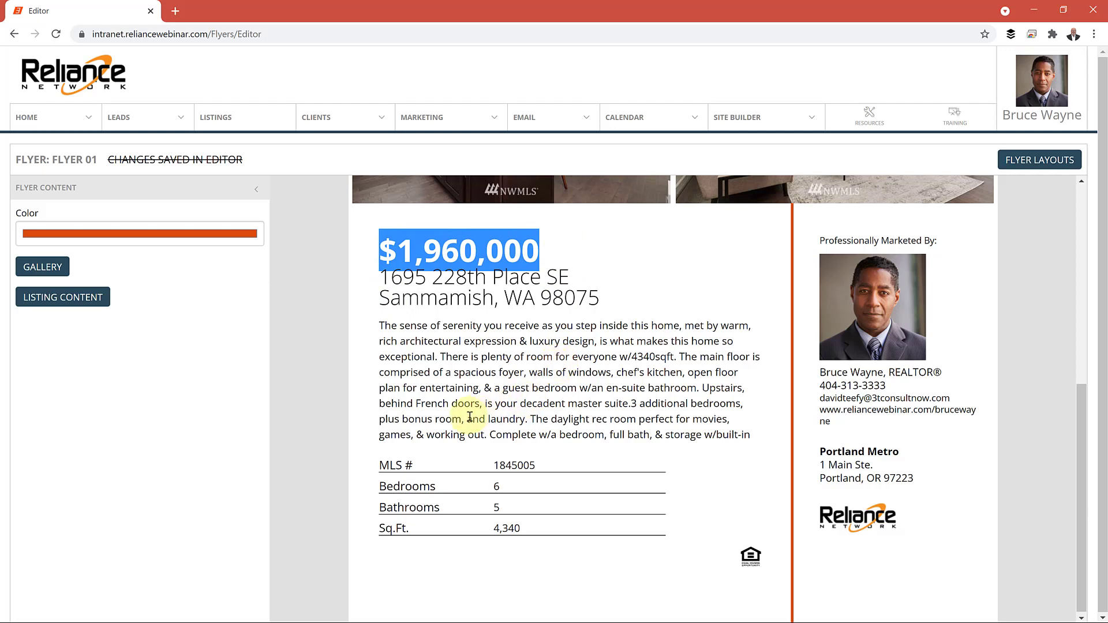
pyautogui.moveTo(467, 419); pyautogui.dragTo(529, 420)
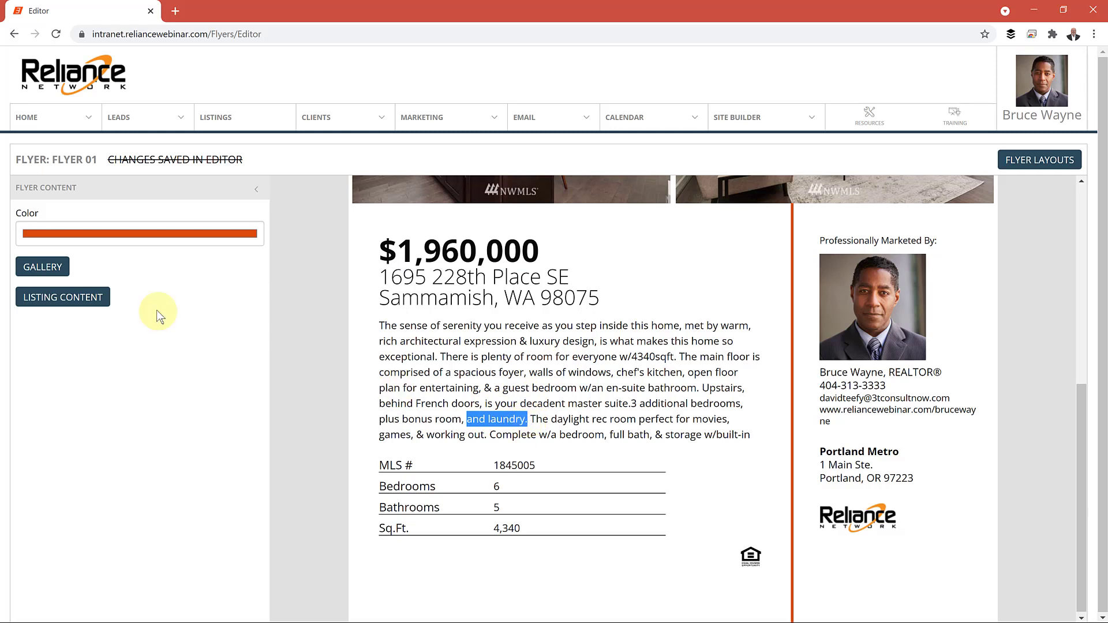
pyautogui.click(44, 194)
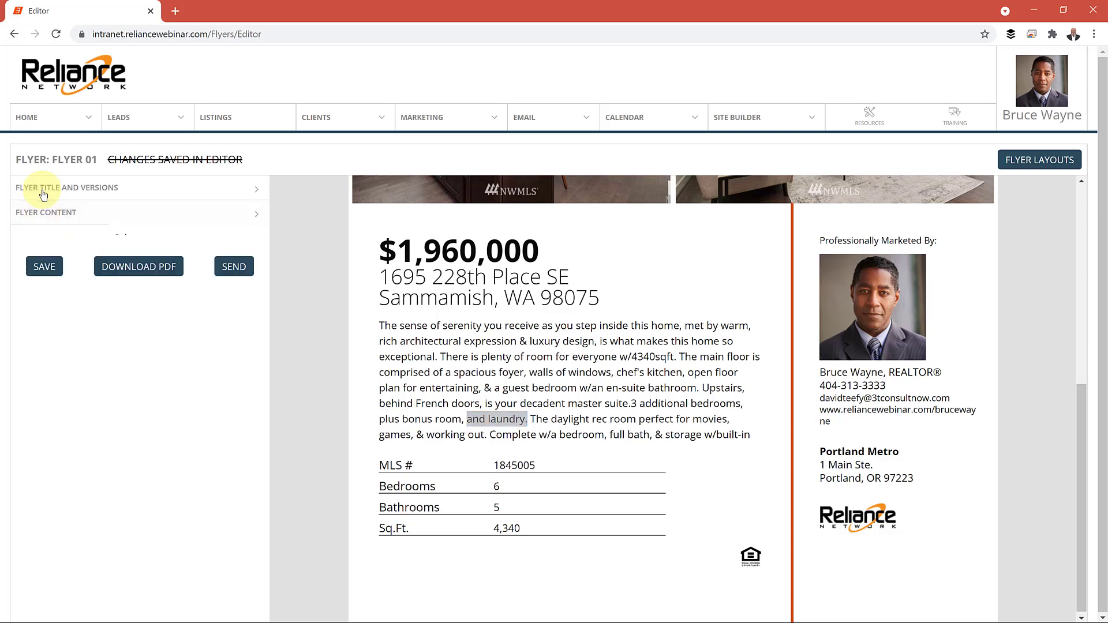